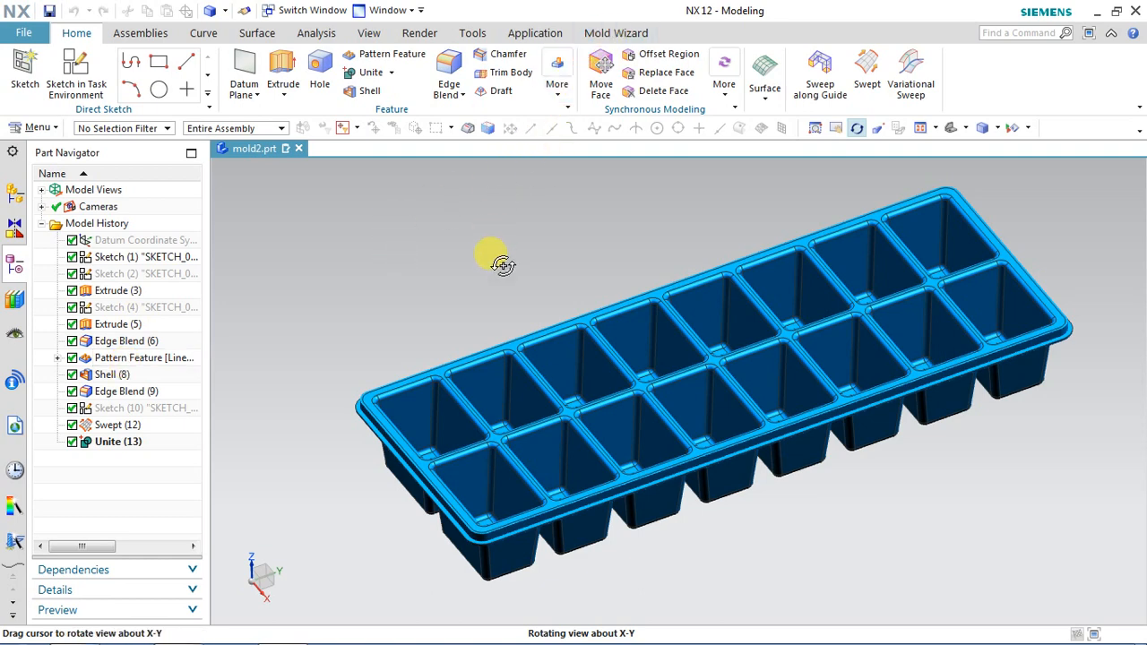
Initialize a mold project for the tray body with PC as the material, keeping the Mold.V1 configuration and millimeter units
left_click(595, 37)
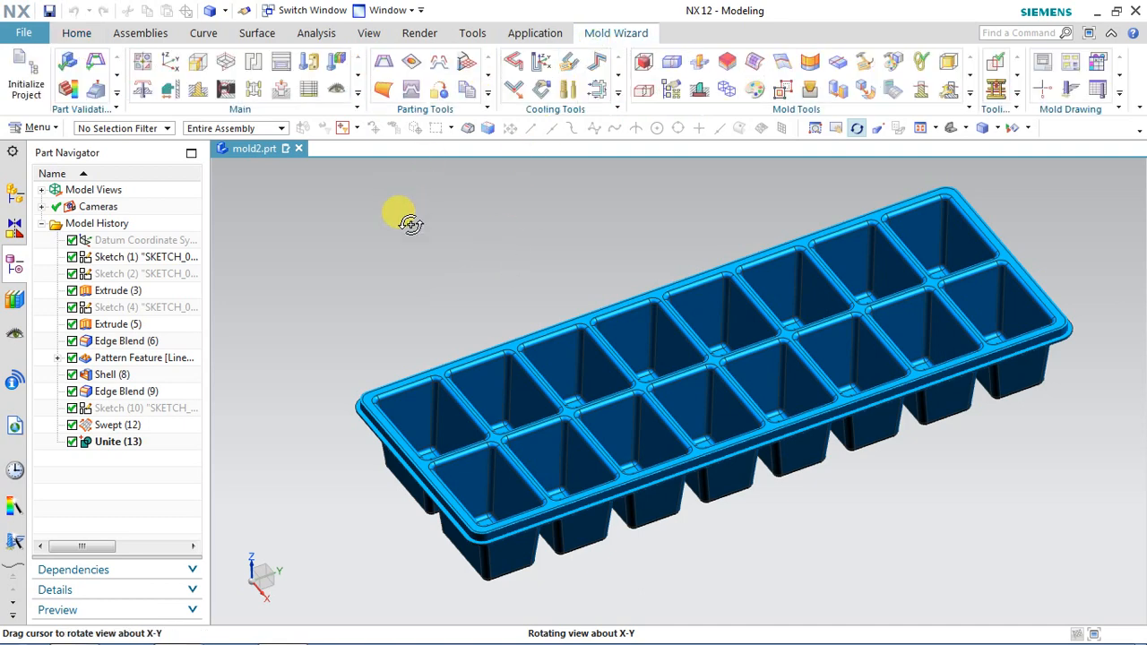
middle_click_drag(410, 224, 374, 275)
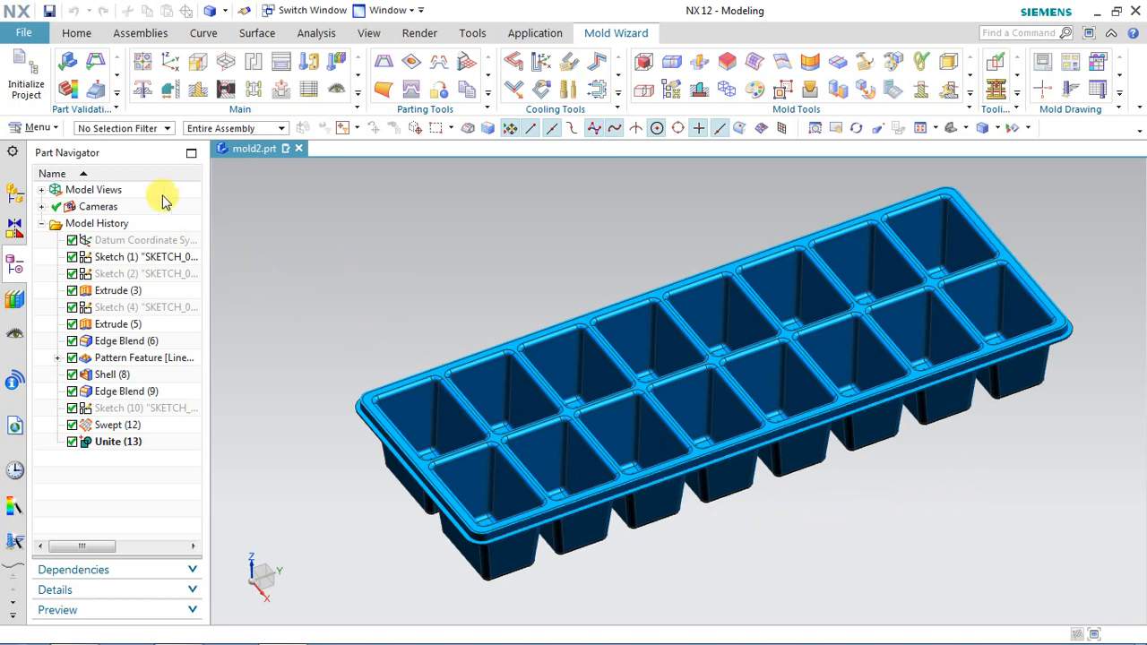
left_click(35, 76)
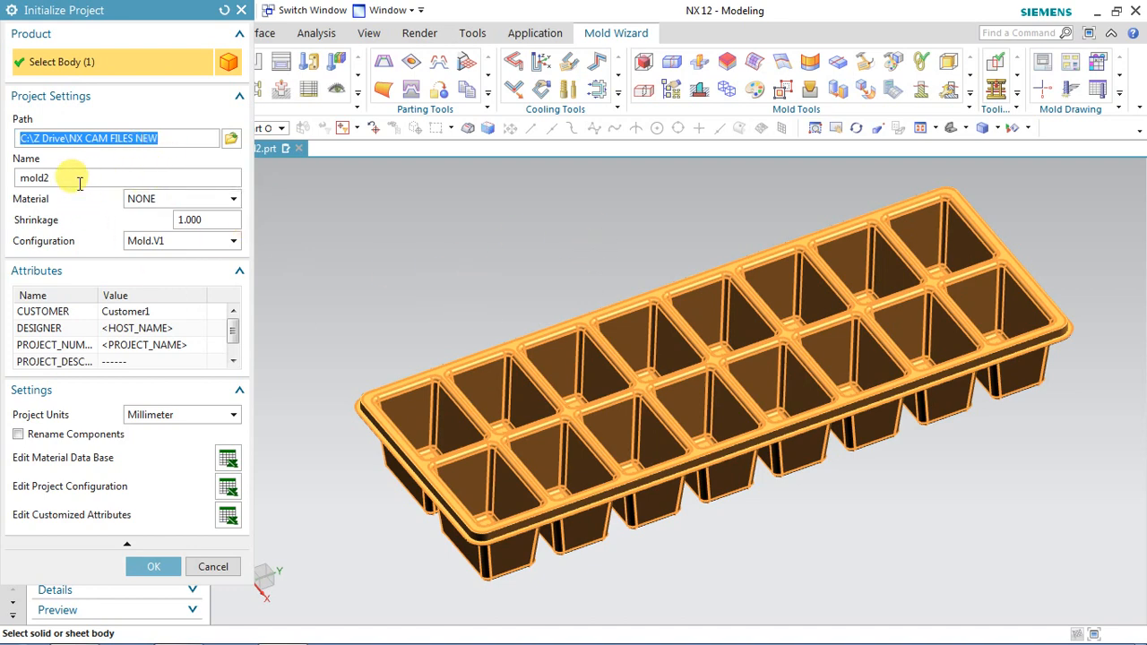
left_click(141, 199)
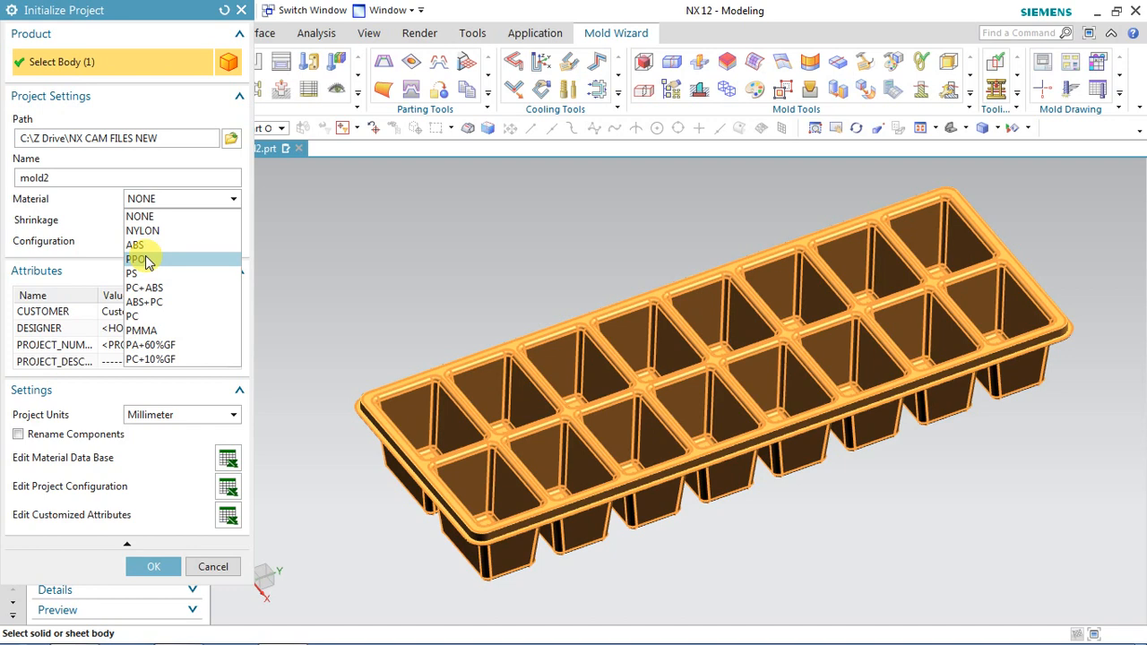
left_click(144, 316)
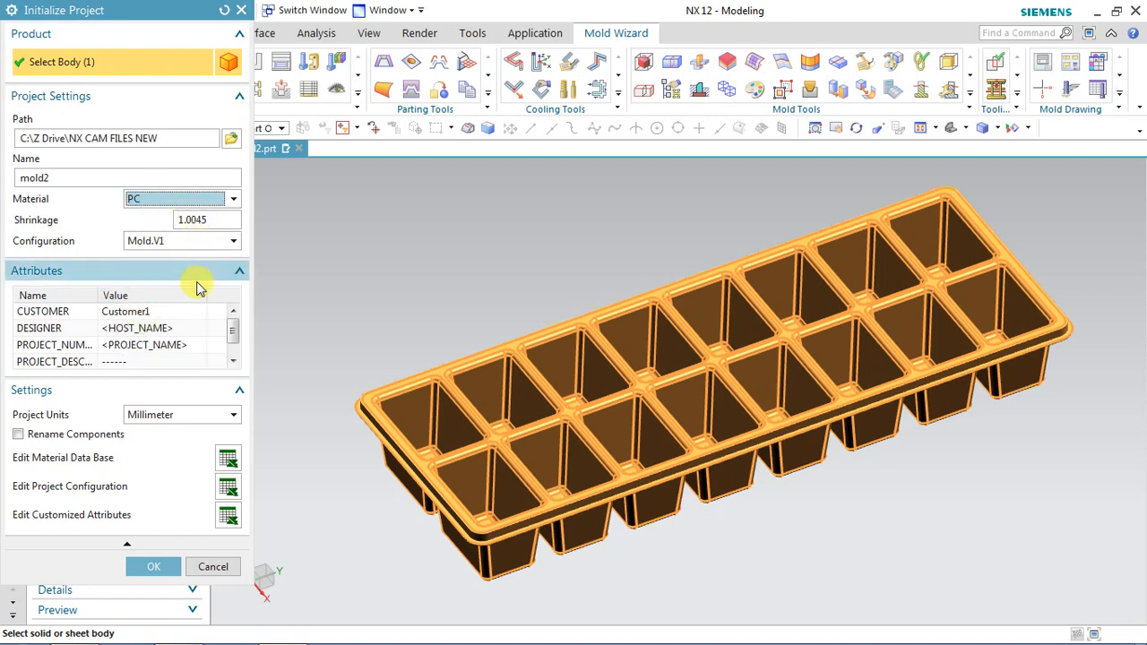
left_click(150, 567)
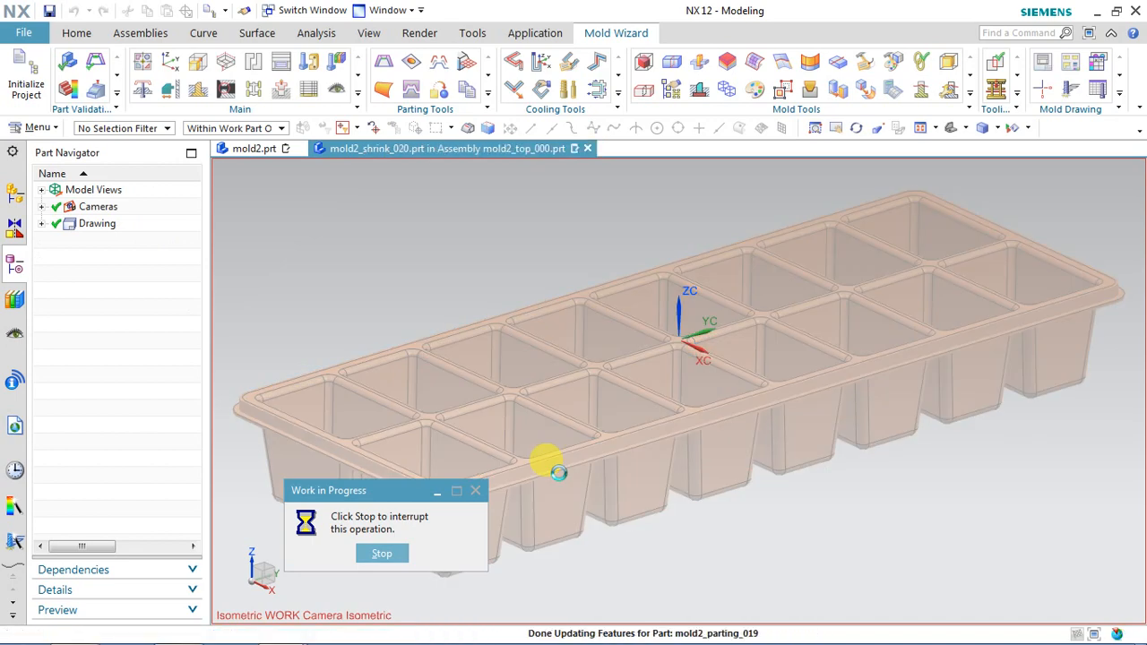
Create a user-defined block workpiece around the tray with a start limit of -60 mm and an end limit of 25 mm
scroll(802, 519, "down", 2)
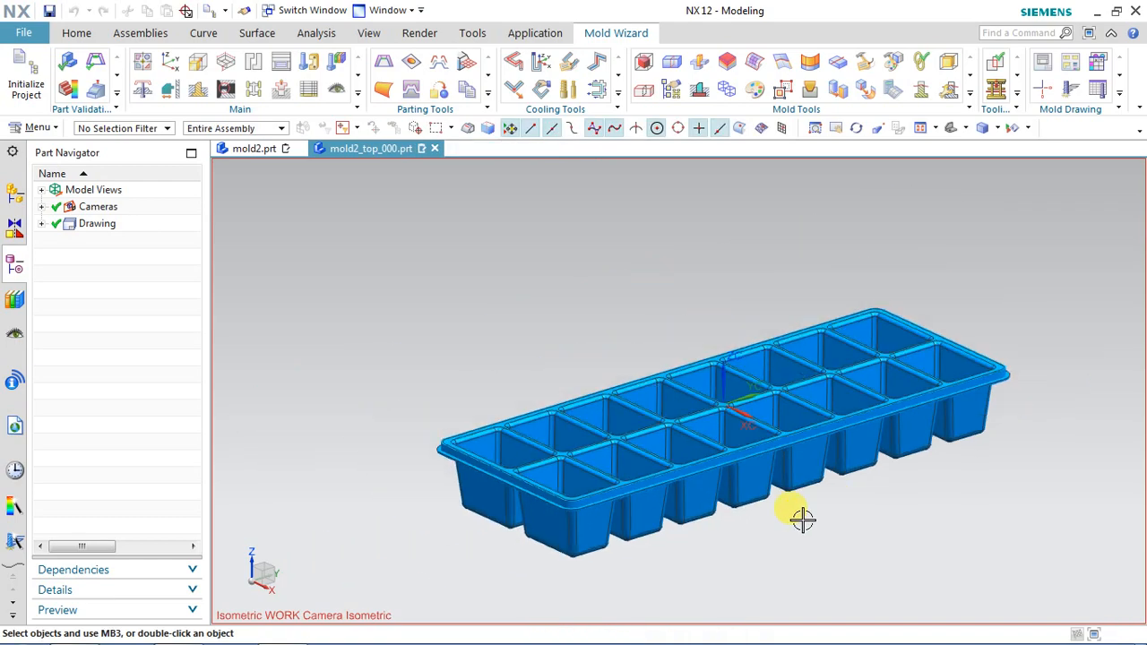
middle_click_drag(802, 519, 753, 509)
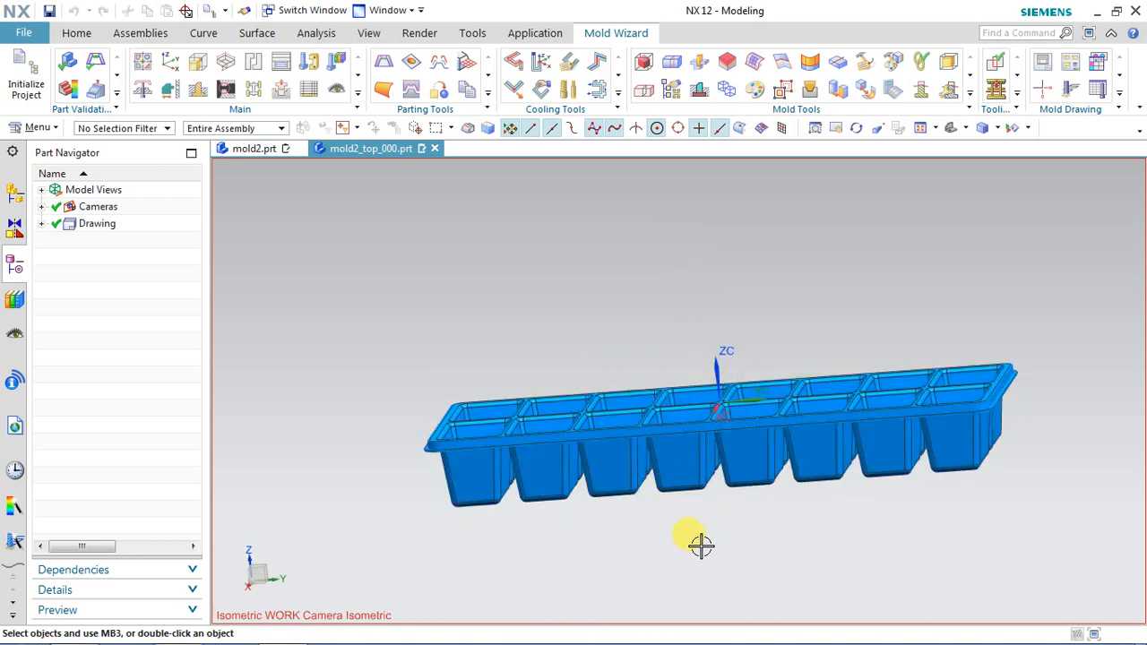
mouse_move(700, 544)
middle_mouse_down()
mouse_move(737, 564)
mouse_move(722, 551)
middle_mouse_up()
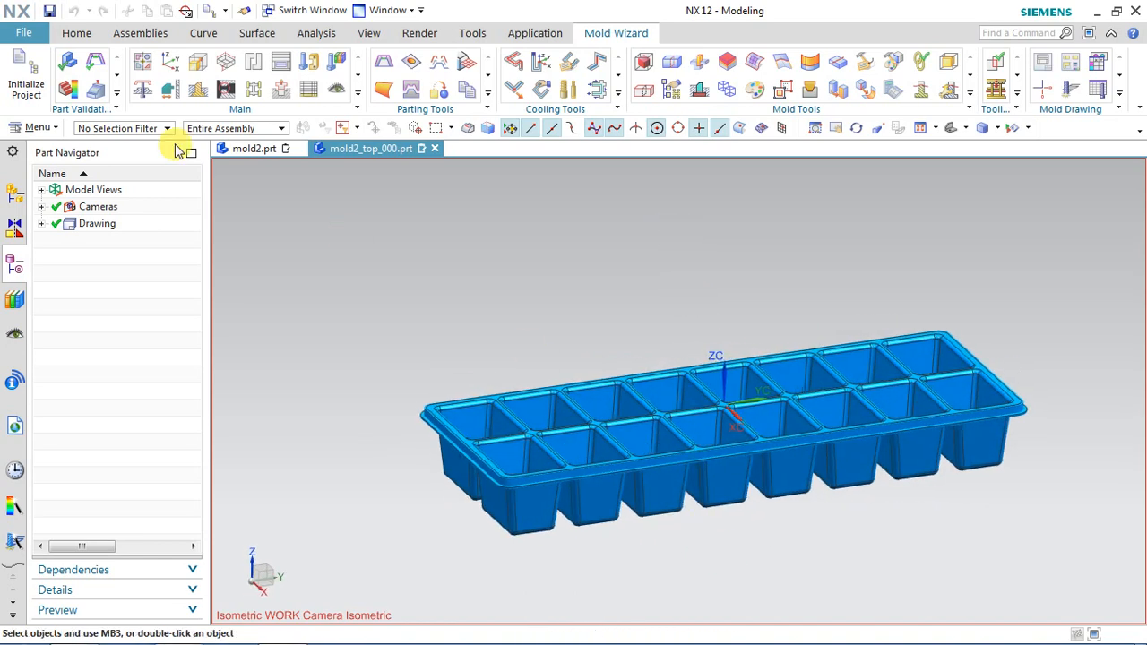
left_click(224, 62)
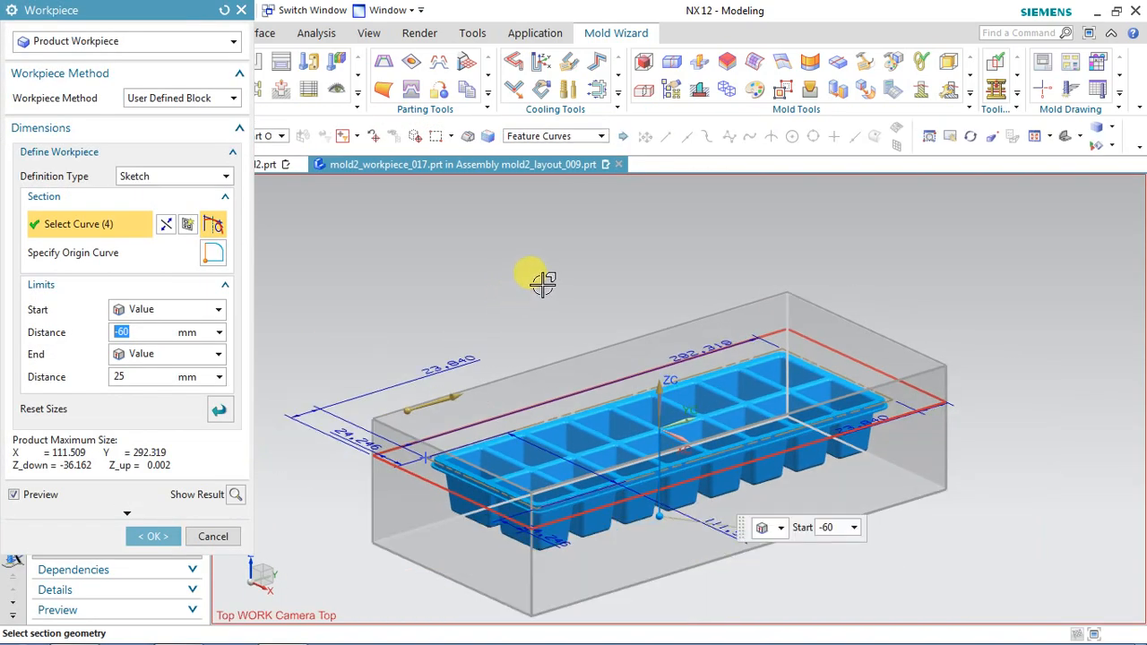
middle_click_drag(530, 274, 511, 318)
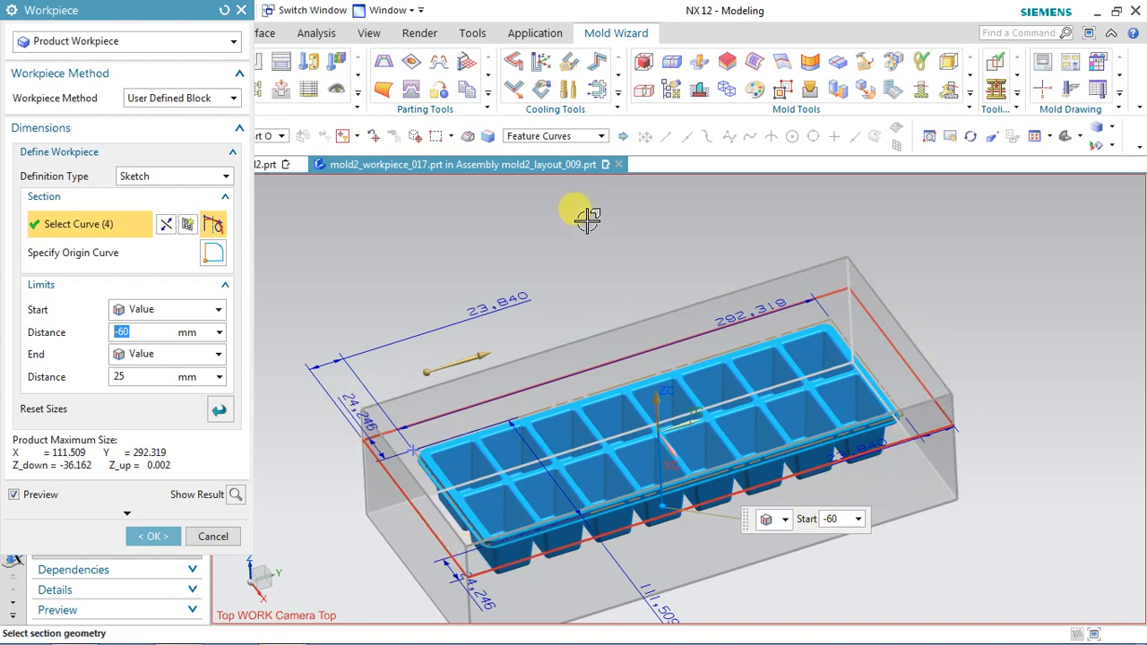
middle_click_drag(589, 218, 576, 198)
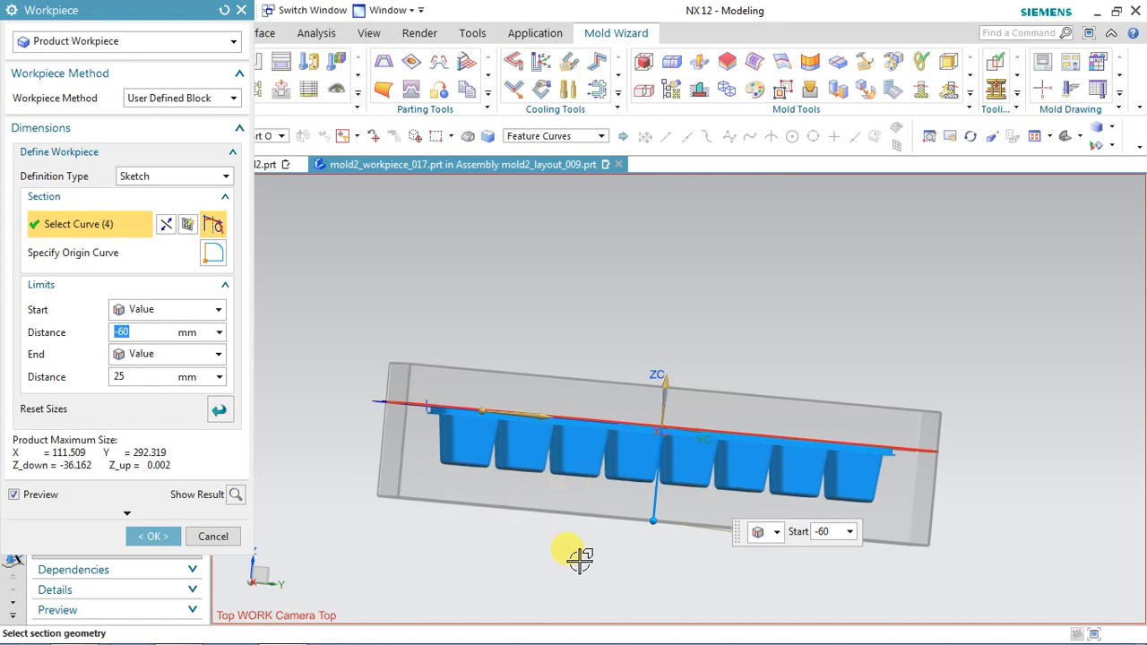
middle_click_drag(580, 559, 532, 566)
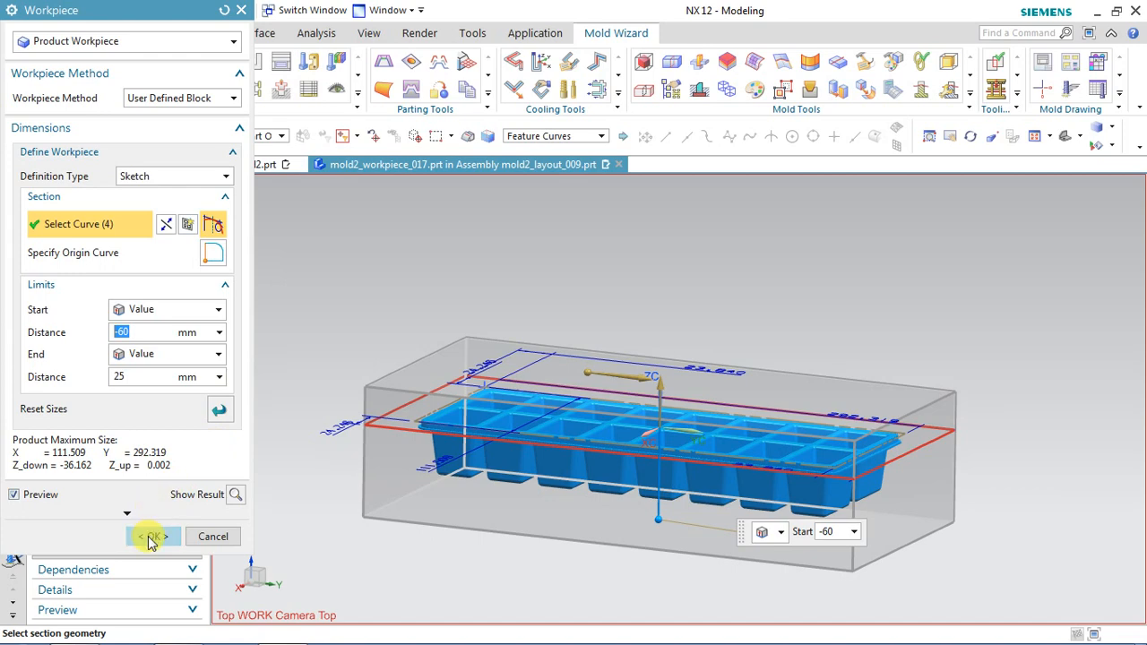
left_click(152, 537)
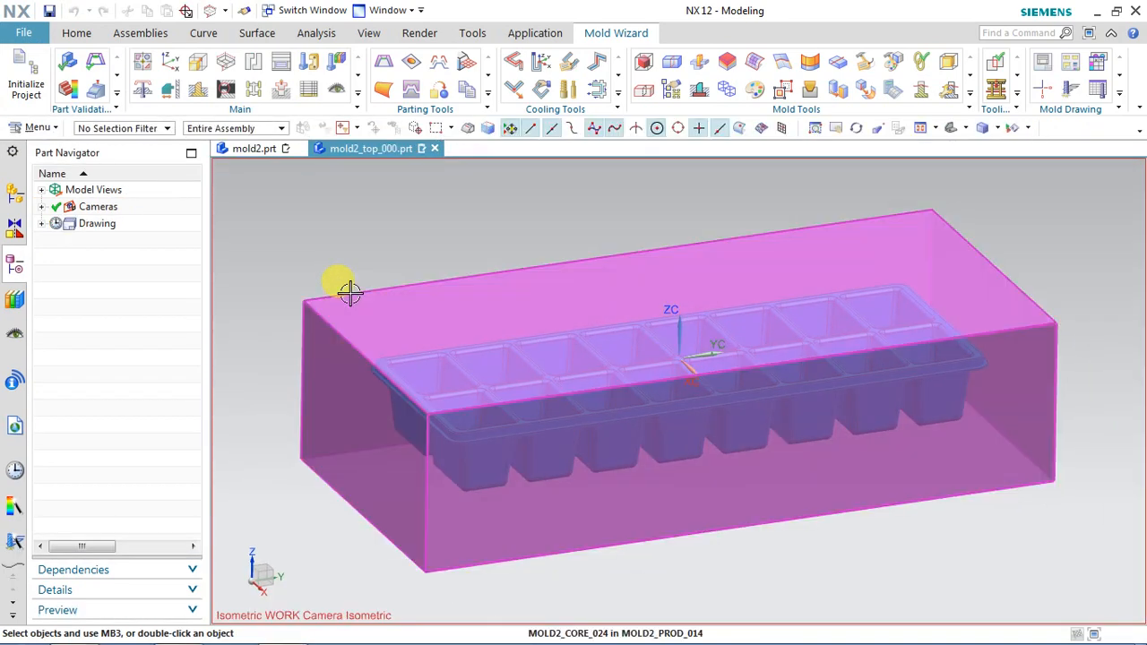
Run Check Regions on the tray body with the Reset All option, review the cavity and core region faces, and accept the analysis
mouse_move(343, 235)
middle_mouse_down()
mouse_move(332, 195)
mouse_move(346, 230)
mouse_move(320, 267)
mouse_move(323, 225)
mouse_move(346, 236)
mouse_move(335, 241)
middle_mouse_up()
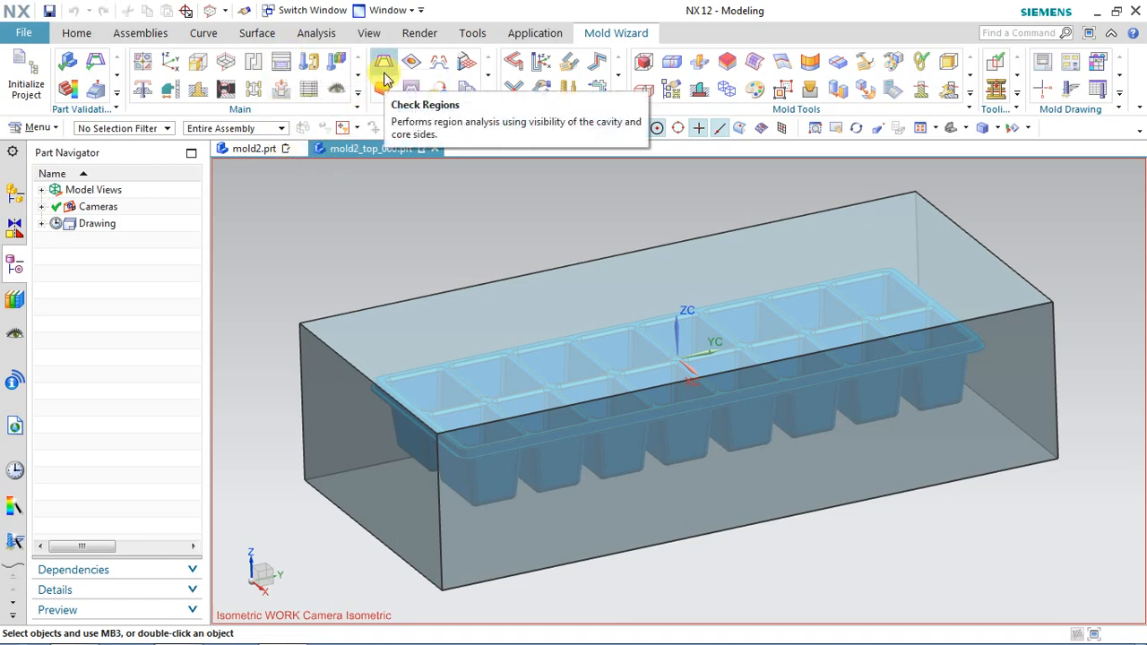
left_click(322, 168)
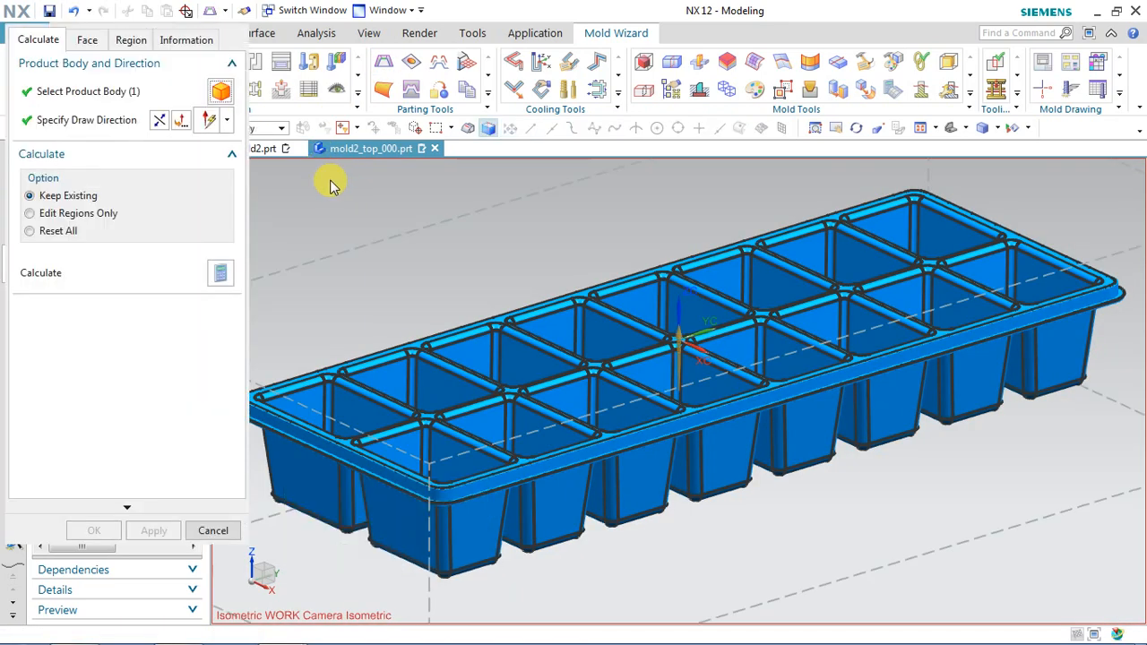
left_click(60, 234)
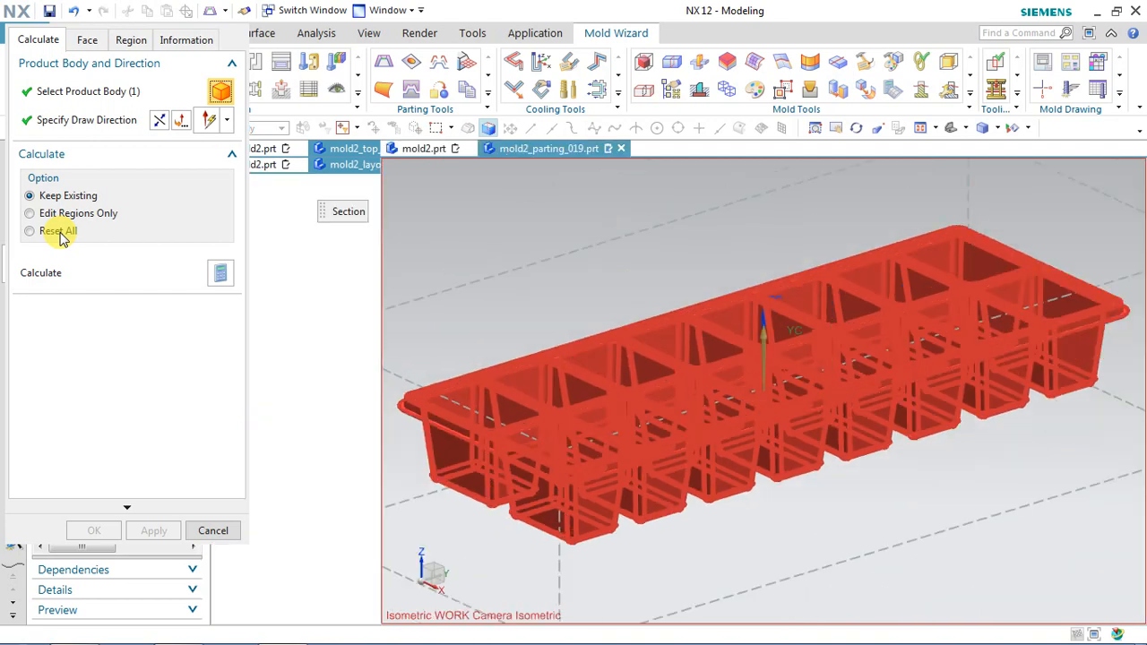
left_click(219, 273)
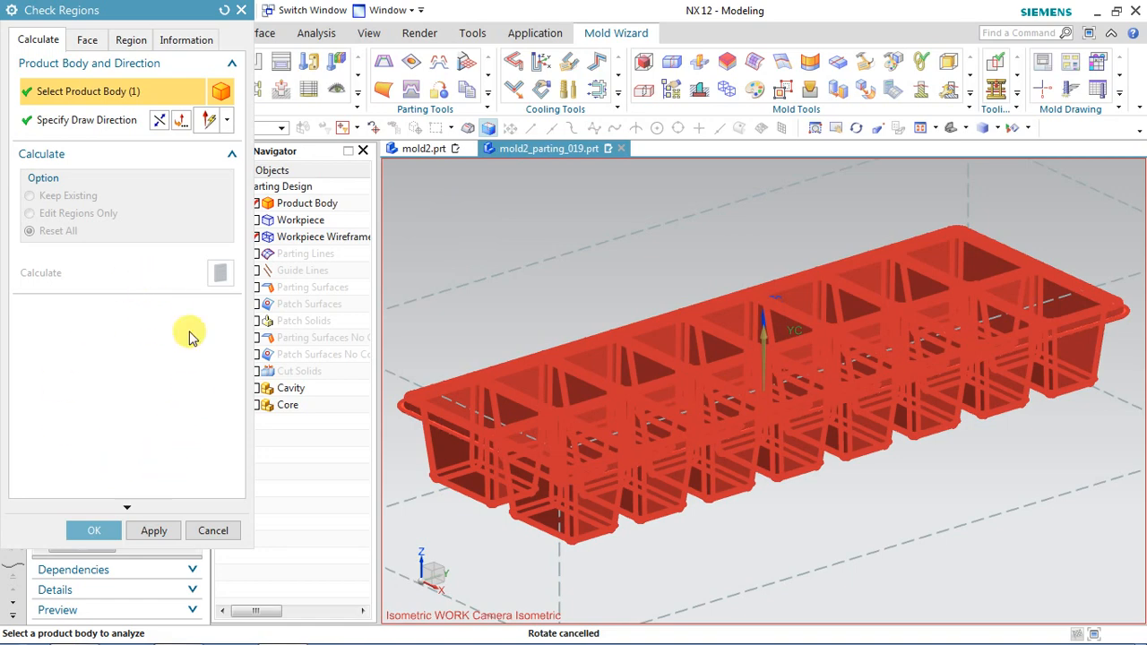
left_click(130, 39)
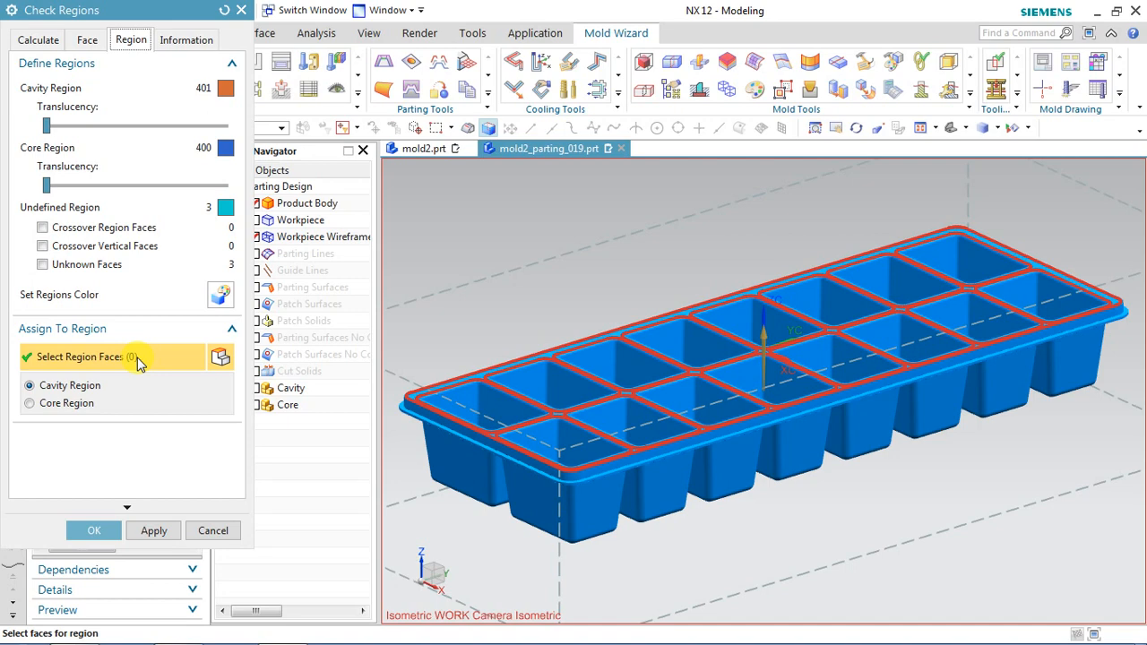
left_click(91, 532)
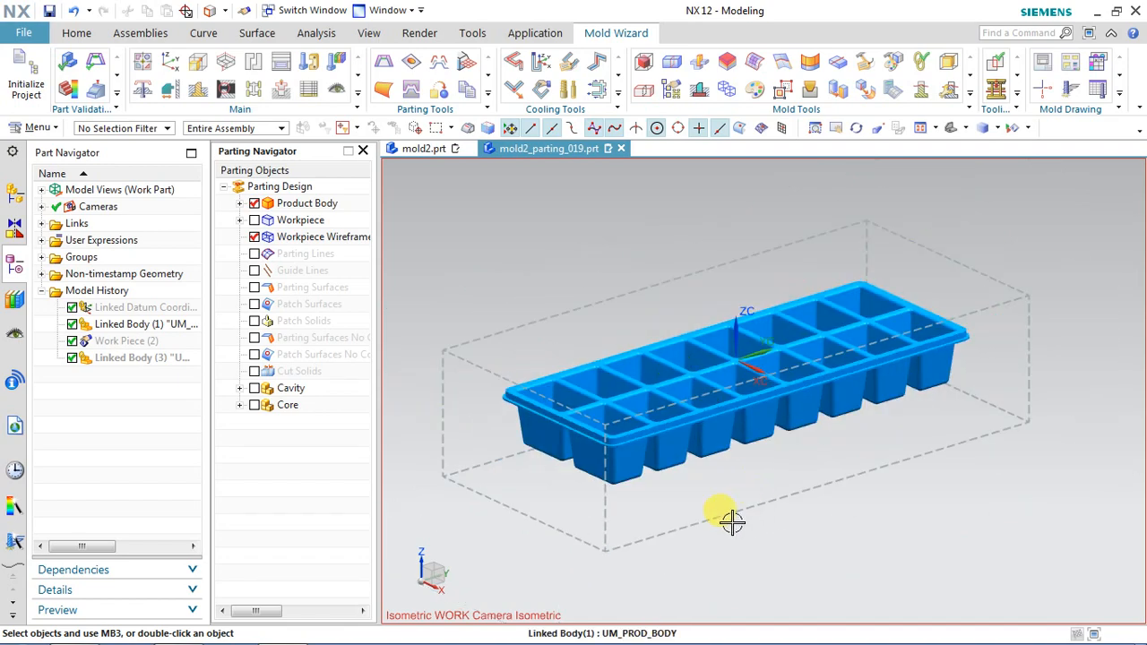
Start Define Regions for the tray and highlight its undefined faces
mouse_move(729, 538)
middle_mouse_down()
mouse_move(714, 466)
mouse_move(696, 505)
mouse_move(699, 541)
mouse_move(682, 547)
mouse_move(687, 526)
mouse_move(707, 540)
middle_mouse_up()
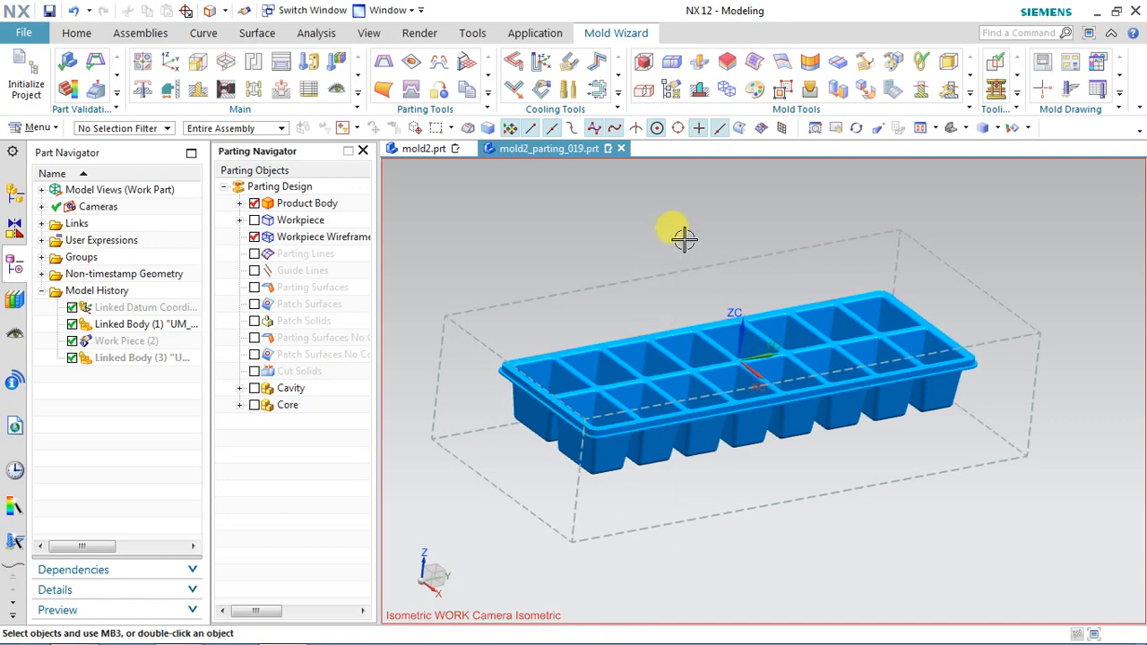
mouse_move(681, 238)
middle_mouse_down()
mouse_move(660, 256)
mouse_move(661, 245)
middle_mouse_up()
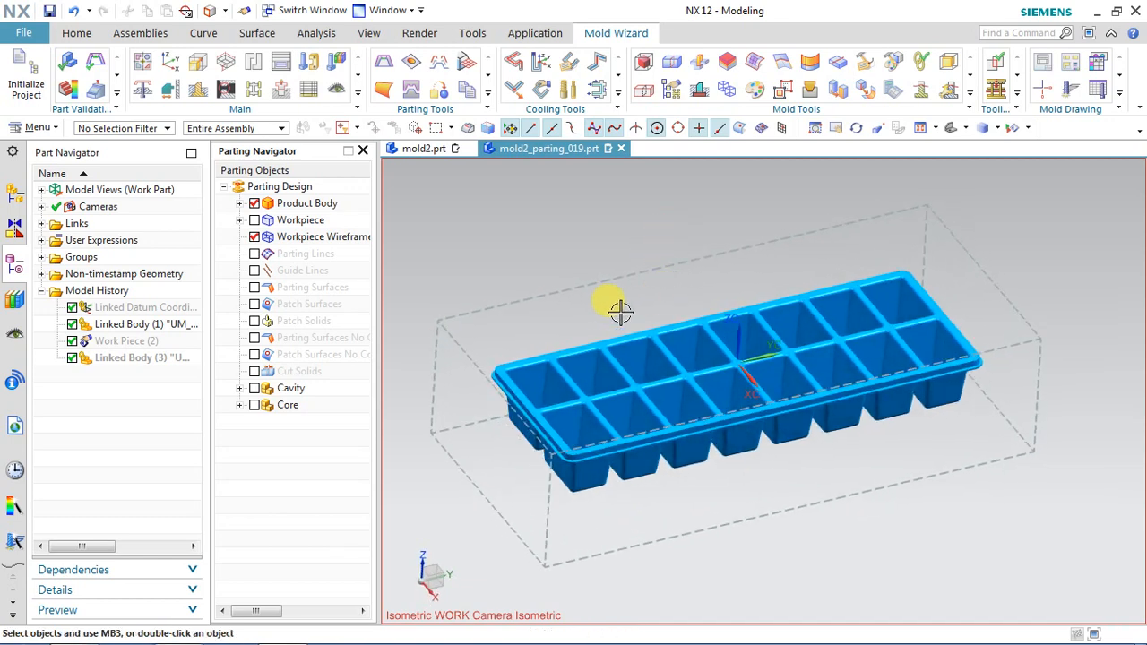
middle_click_drag(805, 563, 792, 543)
scroll(751, 348, "up", 2)
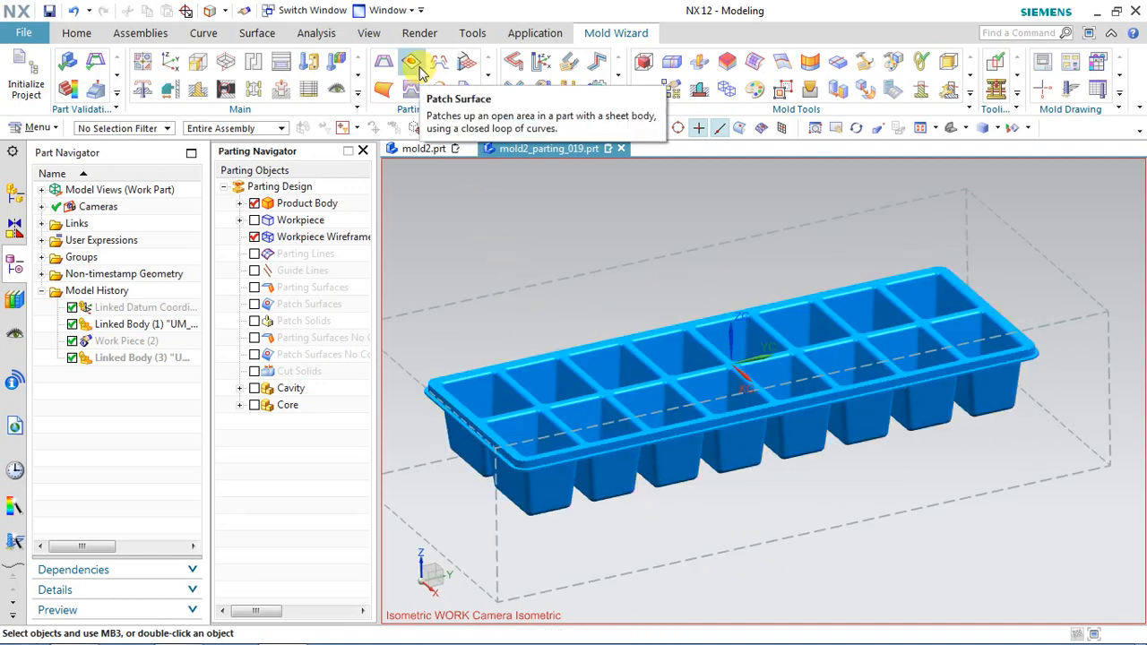
mouse_move(560, 245)
middle_mouse_down()
mouse_move(550, 328)
mouse_move(555, 243)
mouse_move(563, 259)
mouse_move(546, 248)
middle_mouse_up()
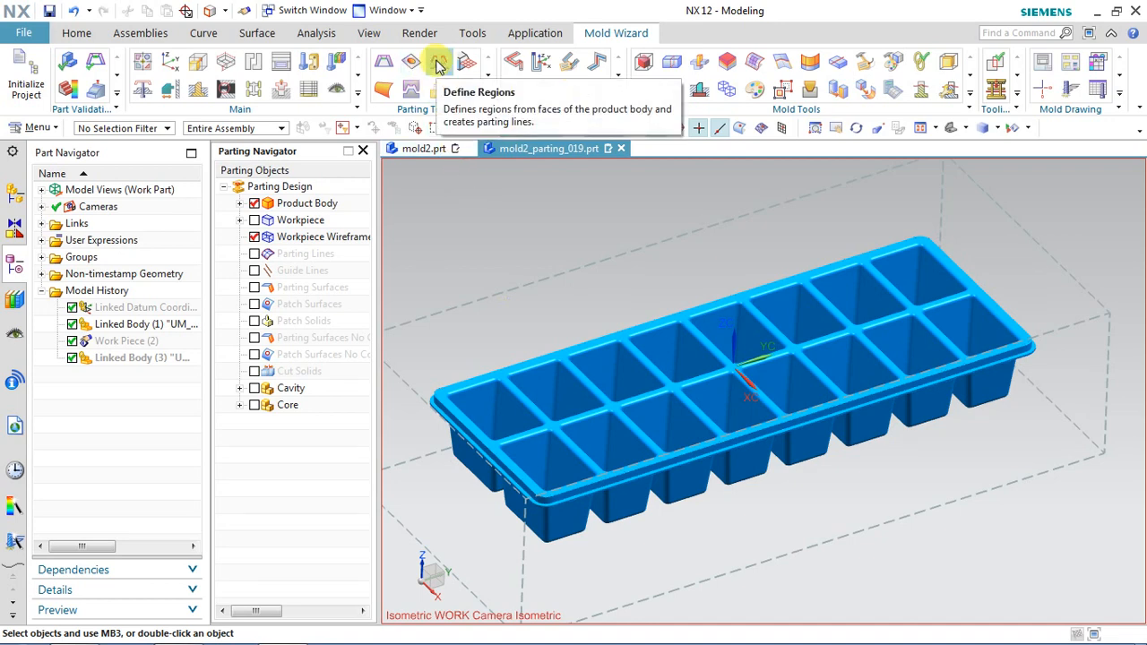
left_click(438, 64)
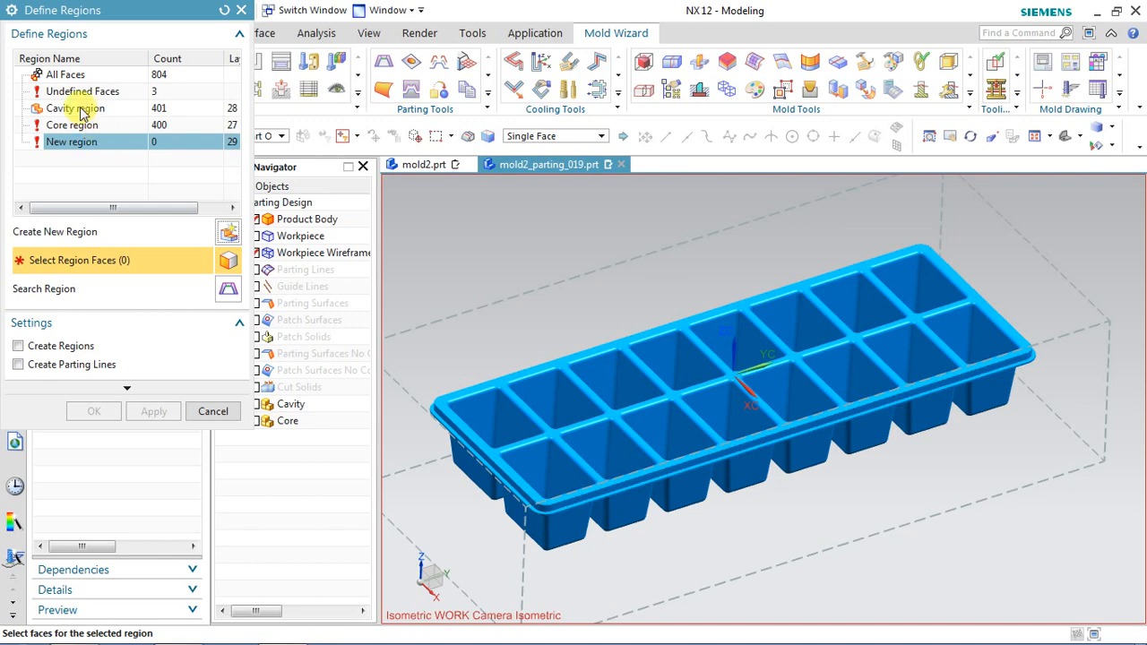
left_click(90, 93)
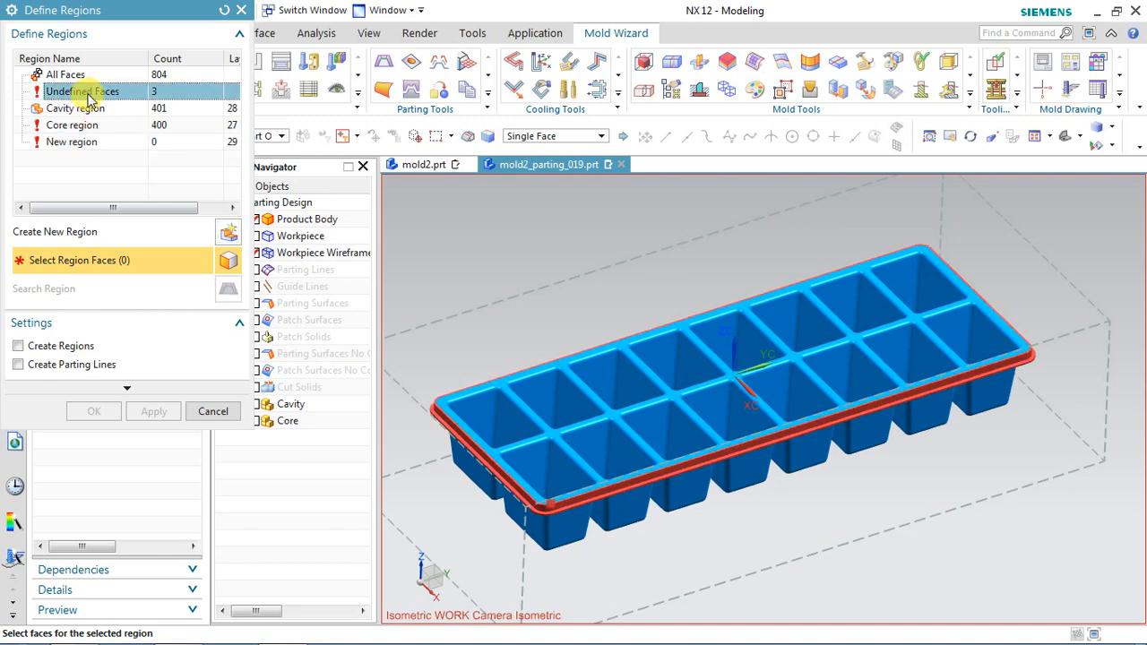
Add the undefined outer side face of the tray's upper rim to the cavity region and apply the assignment
left_click(79, 109)
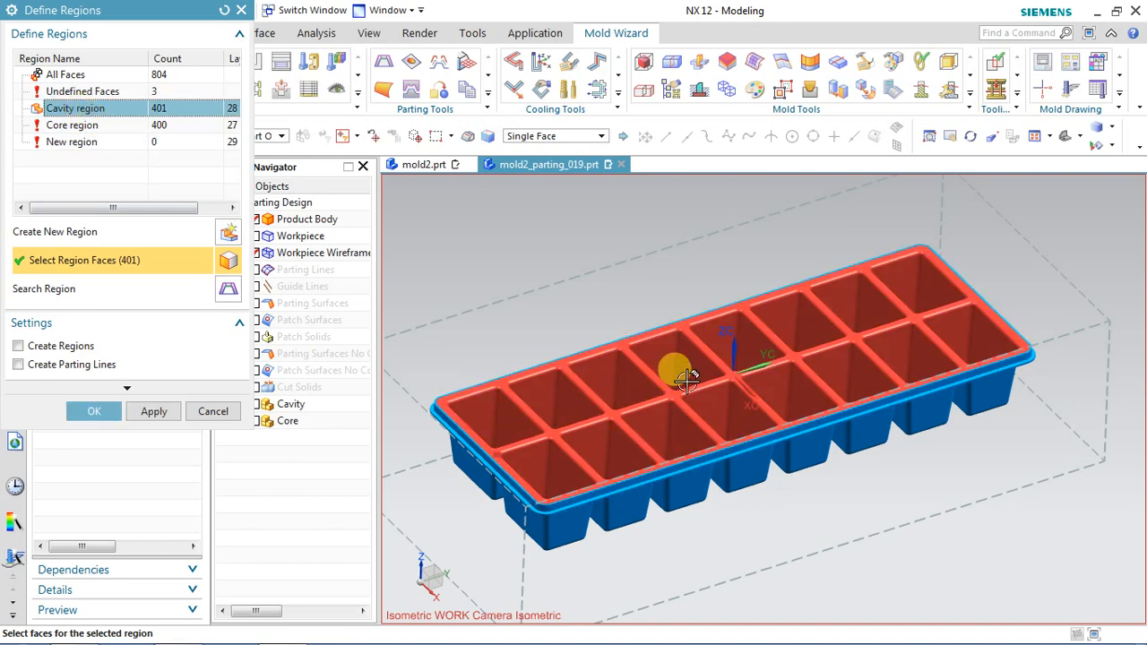
mouse_move(686, 380)
middle_mouse_down()
mouse_move(716, 406)
mouse_move(704, 376)
middle_mouse_up()
scroll(499, 403, "up", 6)
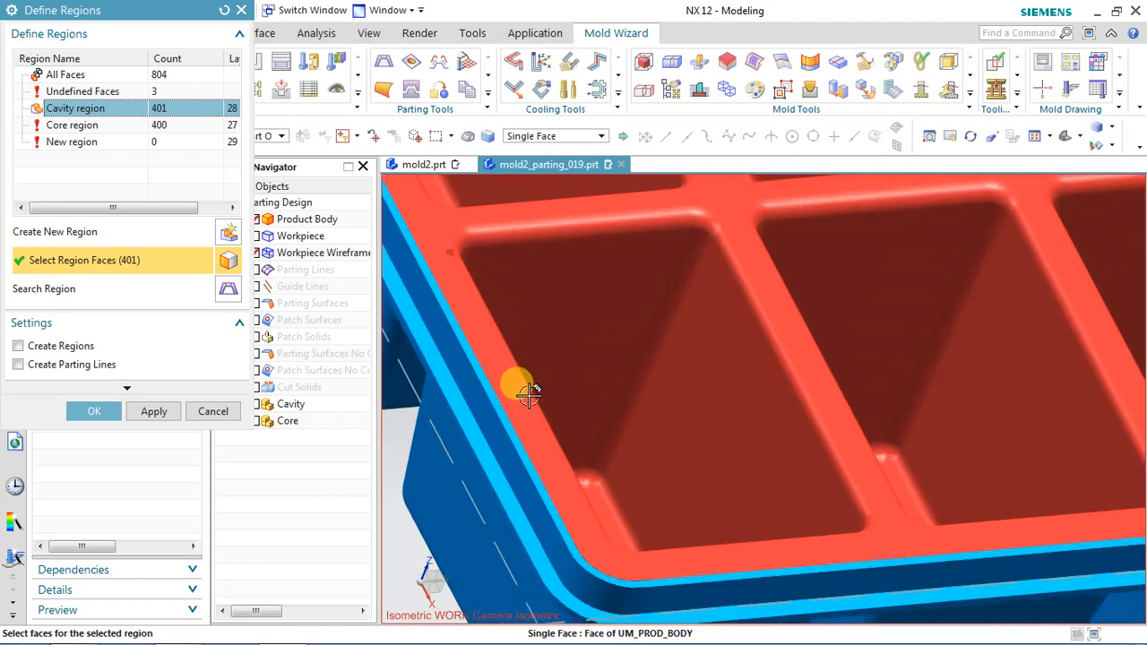
scroll(554, 410, "down", 5)
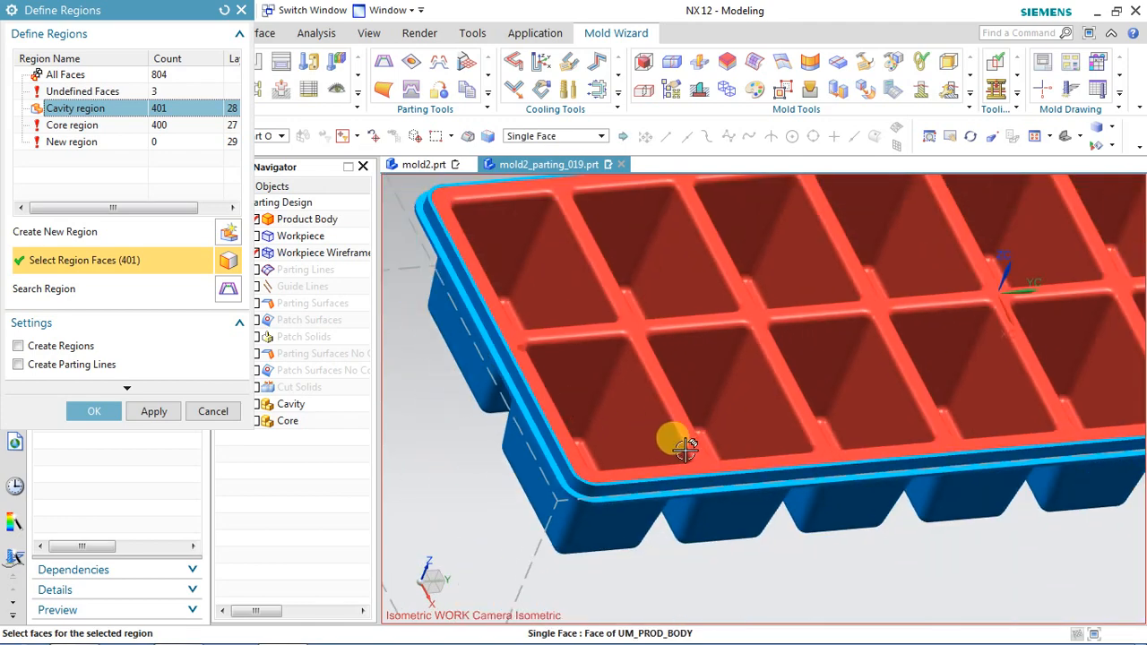
middle_click_drag(685, 449, 547, 394)
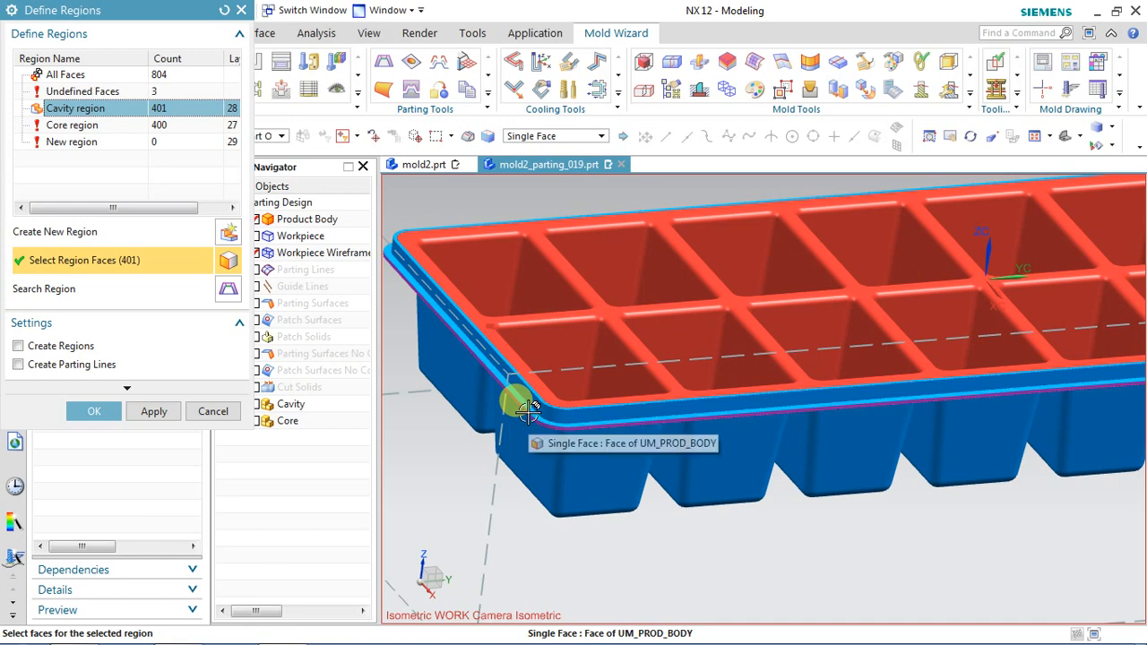
scroll(423, 301, "up", 2)
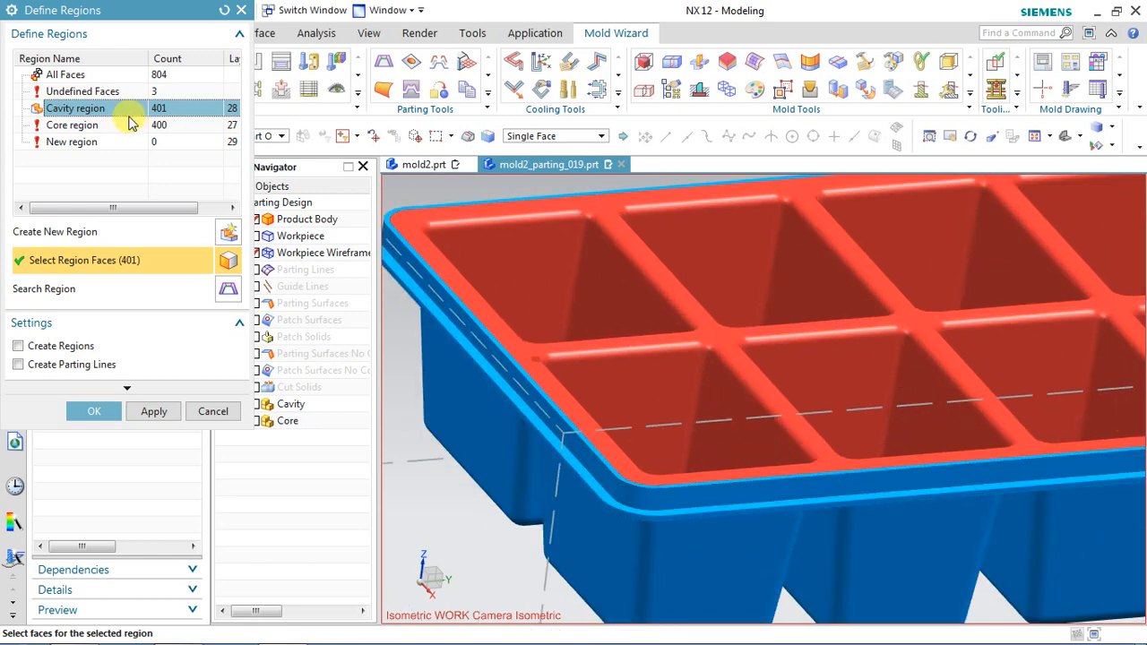
left_click(419, 260)
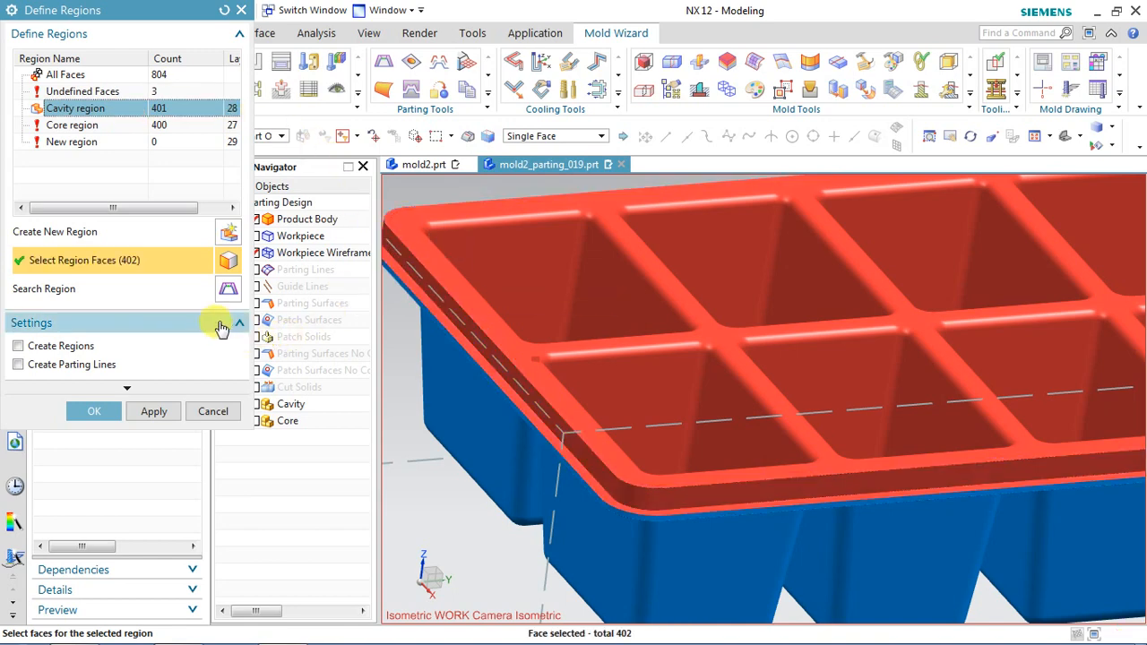
left_click(154, 413)
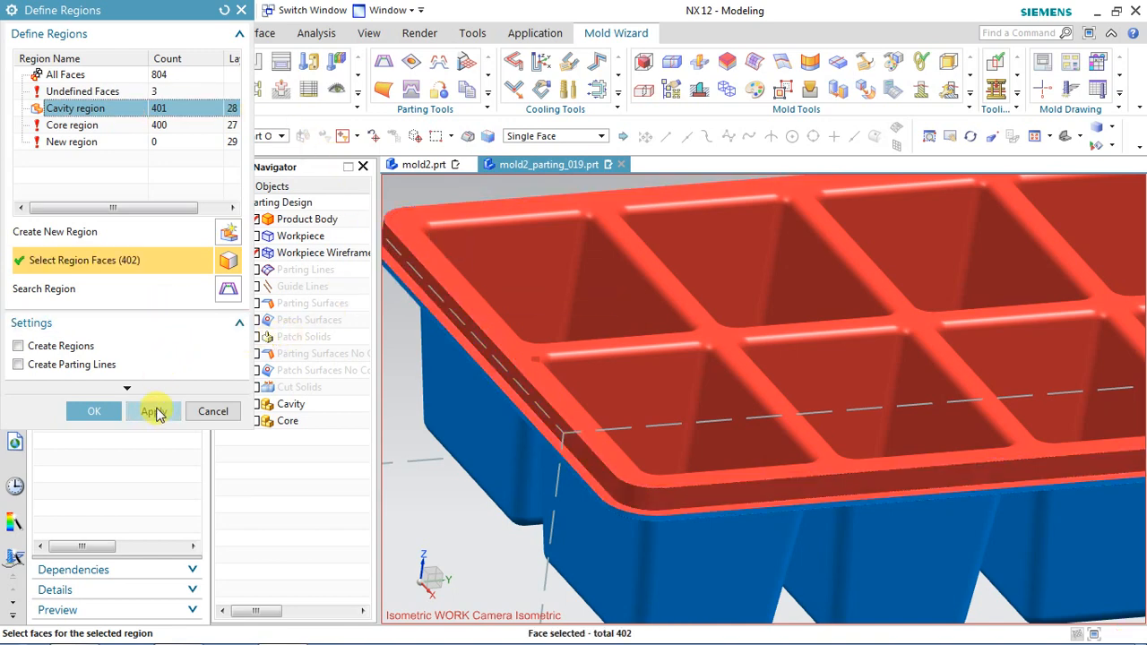
Add the two remaining undefined faces on the underside of the tray's rim to the core region and apply the assignment
left_click(124, 95)
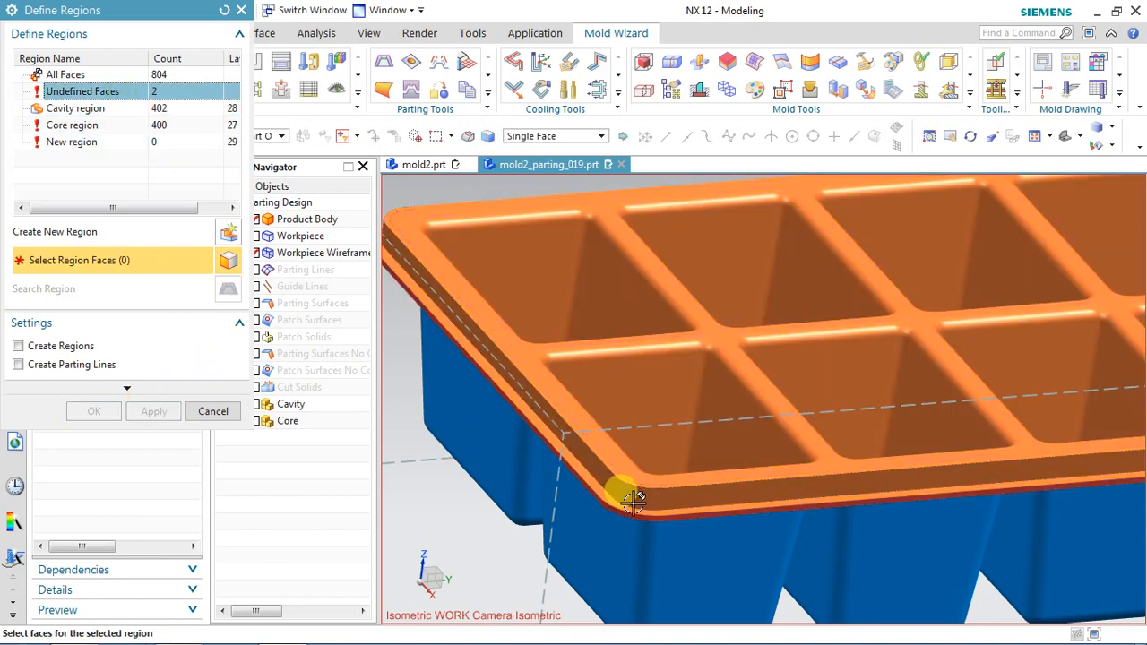
left_click(103, 125)
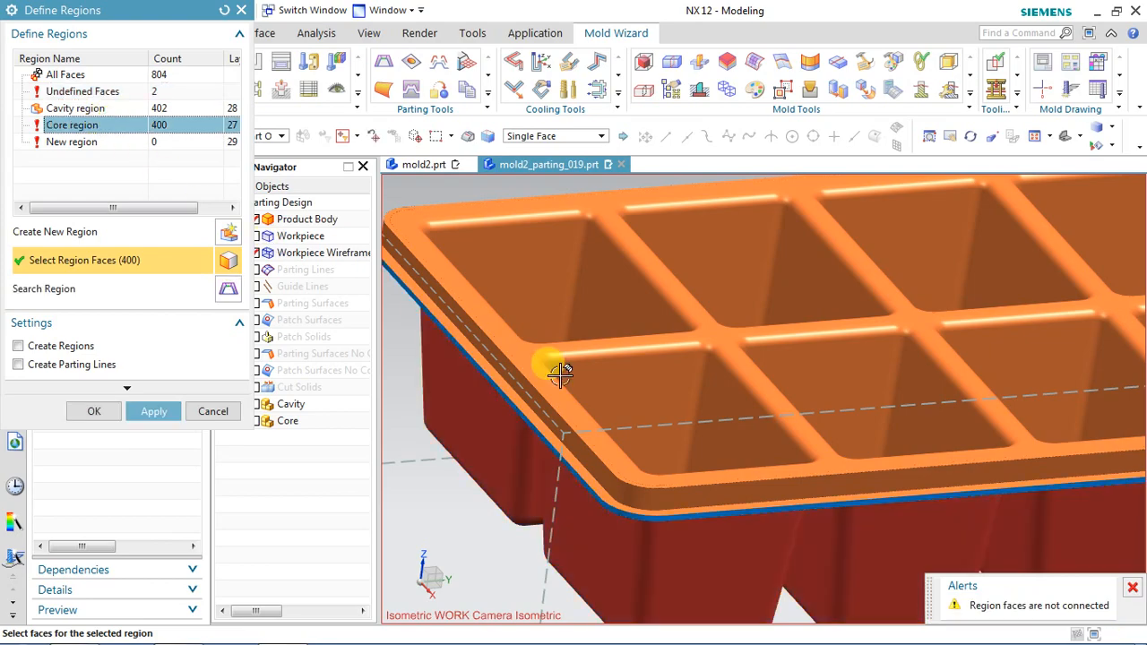
middle_click_drag(766, 482, 794, 339)
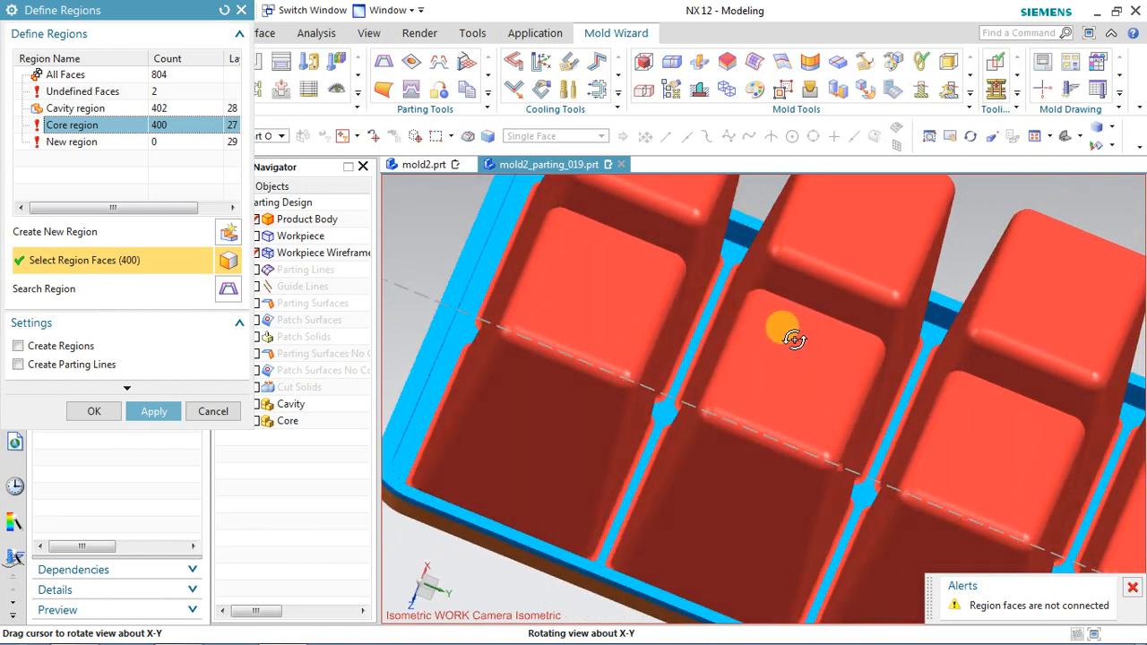
left_click(463, 318)
left_click(448, 310)
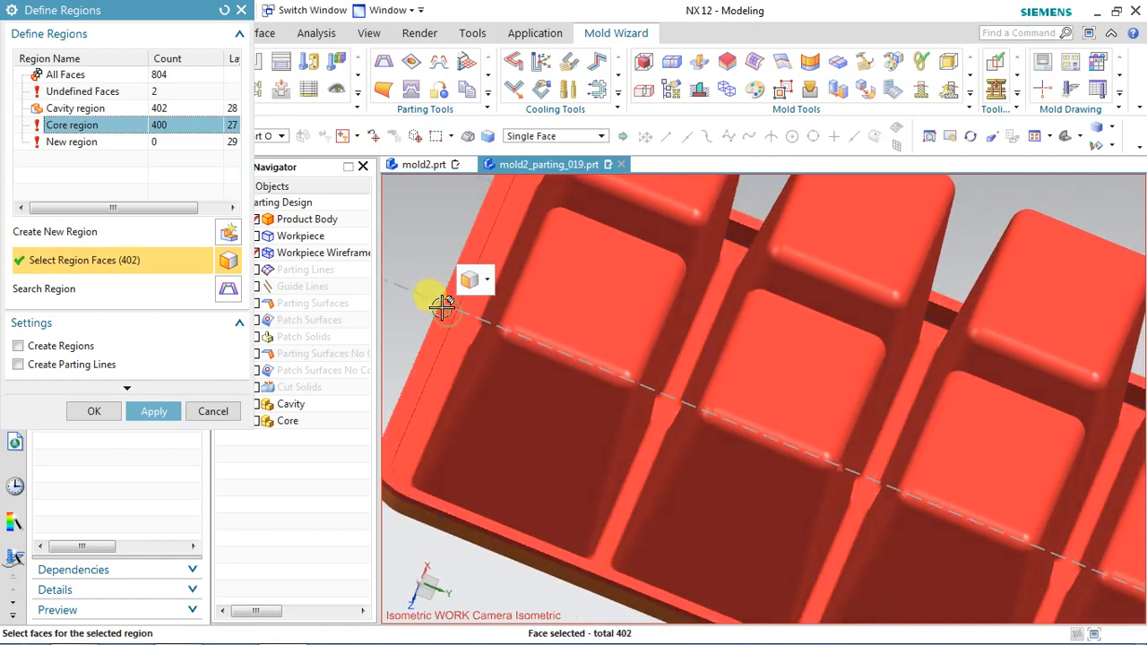
middle_click_drag(417, 251, 416, 254)
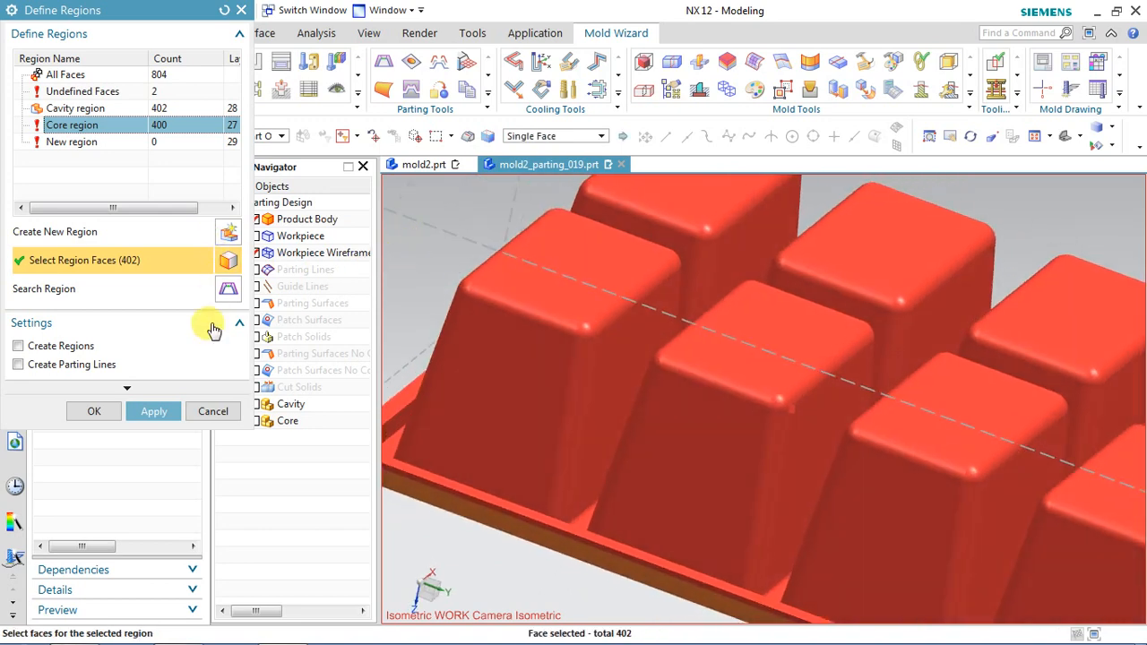
left_click(162, 413)
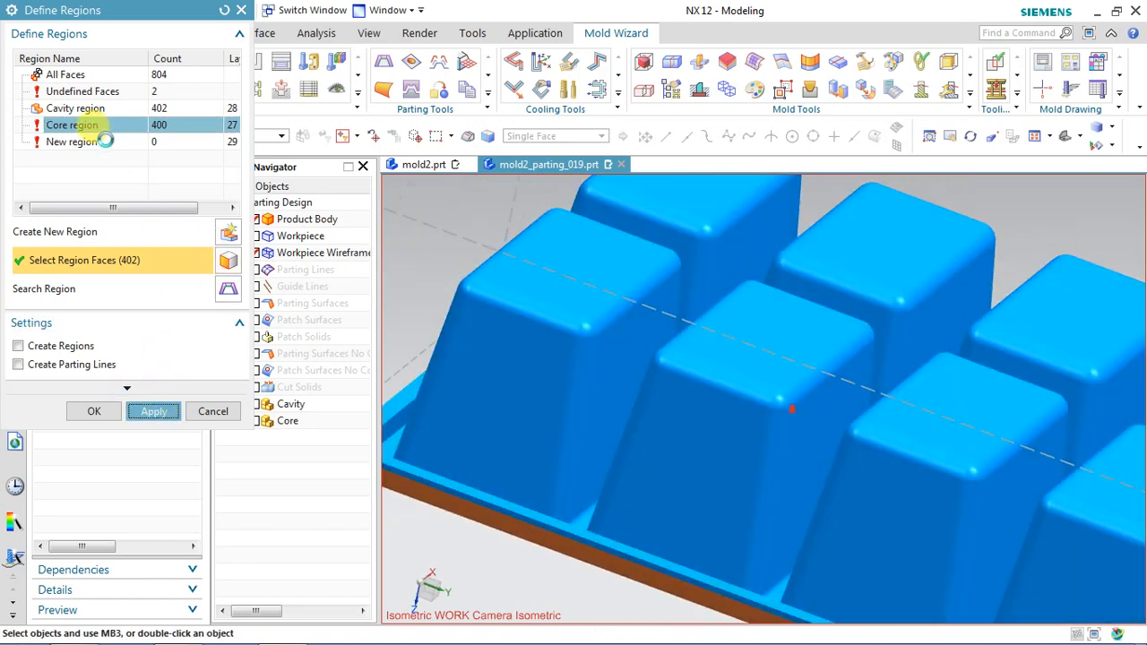
Turn on Create Regions and Create Parting Lines in Define Regions and accept to generate them for the tray
left_click(88, 142)
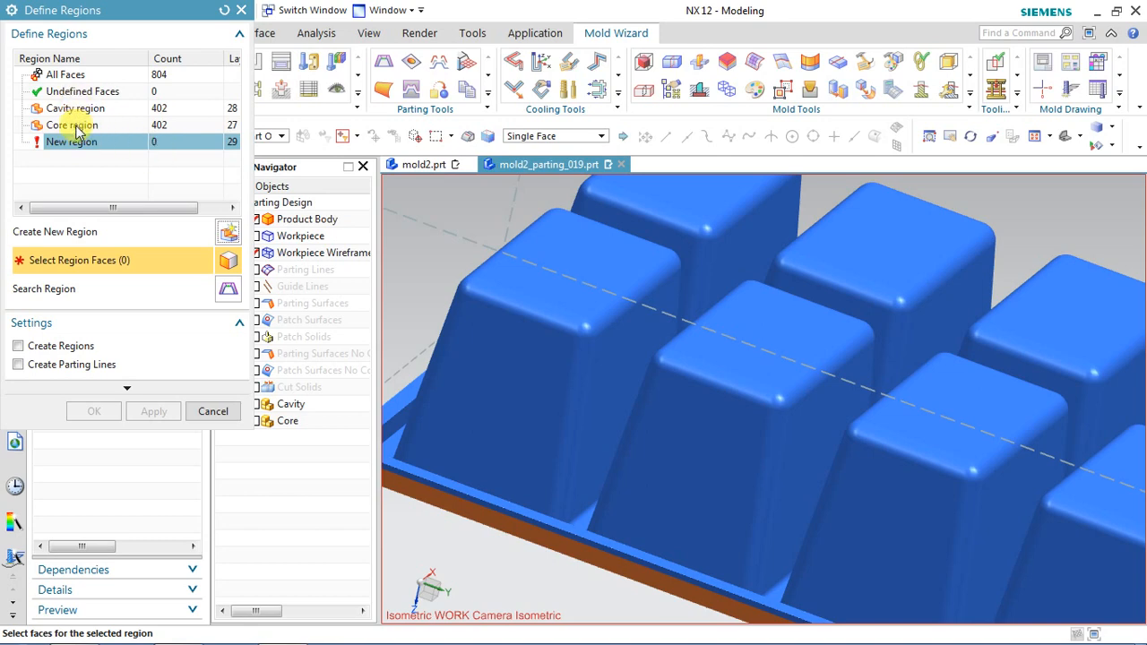
left_click(74, 349)
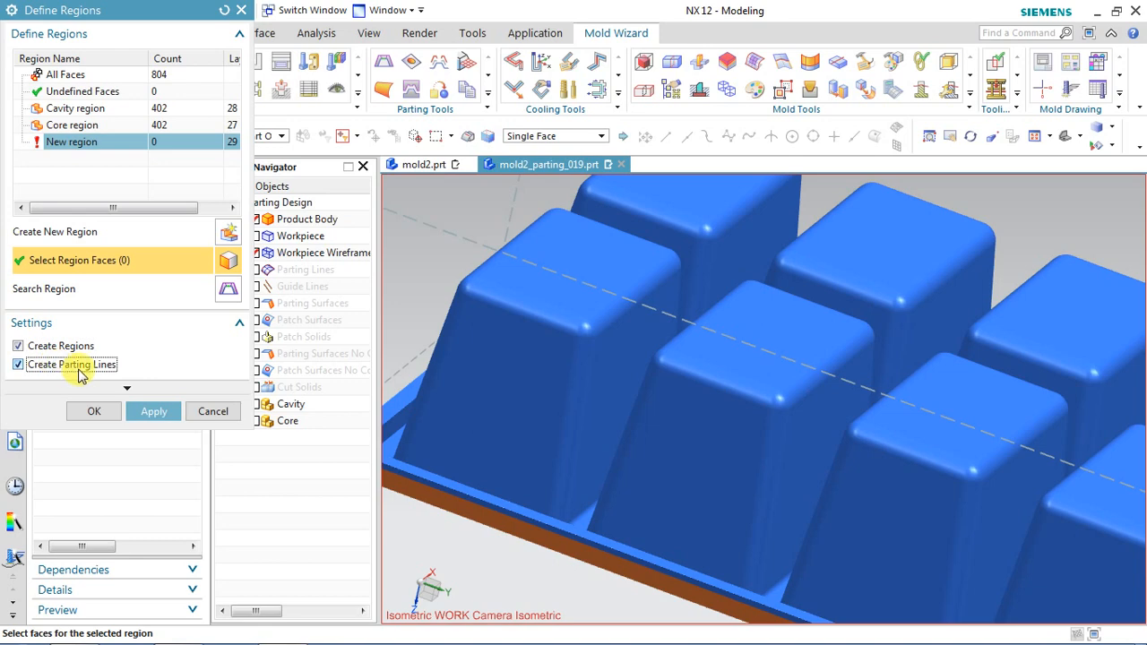
scroll(604, 341, "down", 3)
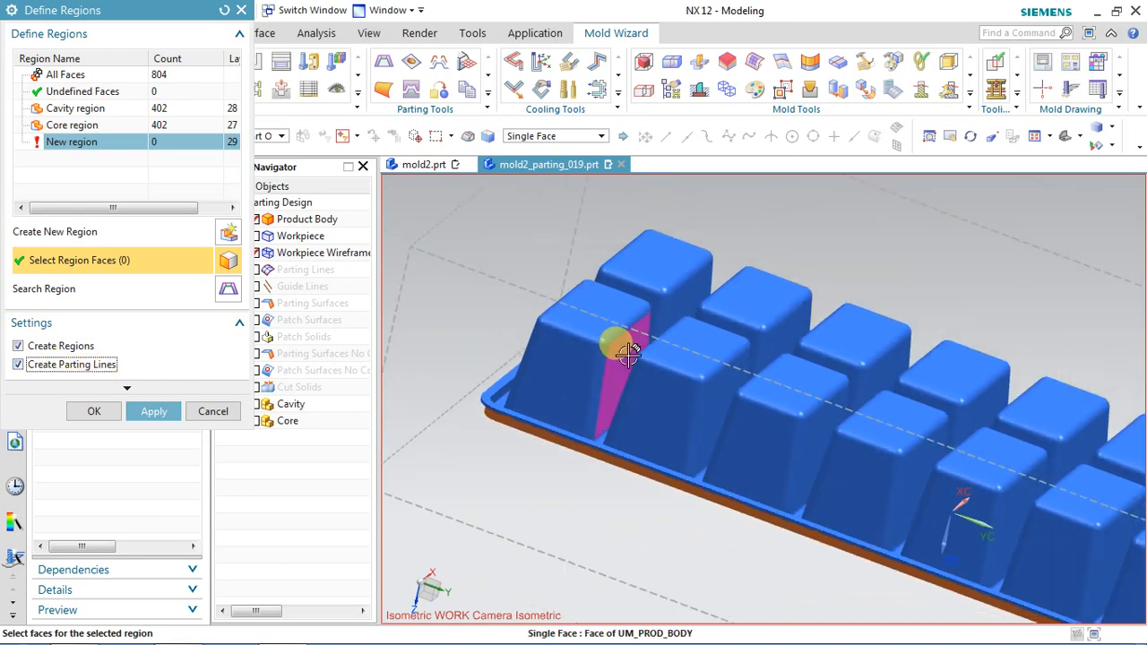
left_click(94, 410)
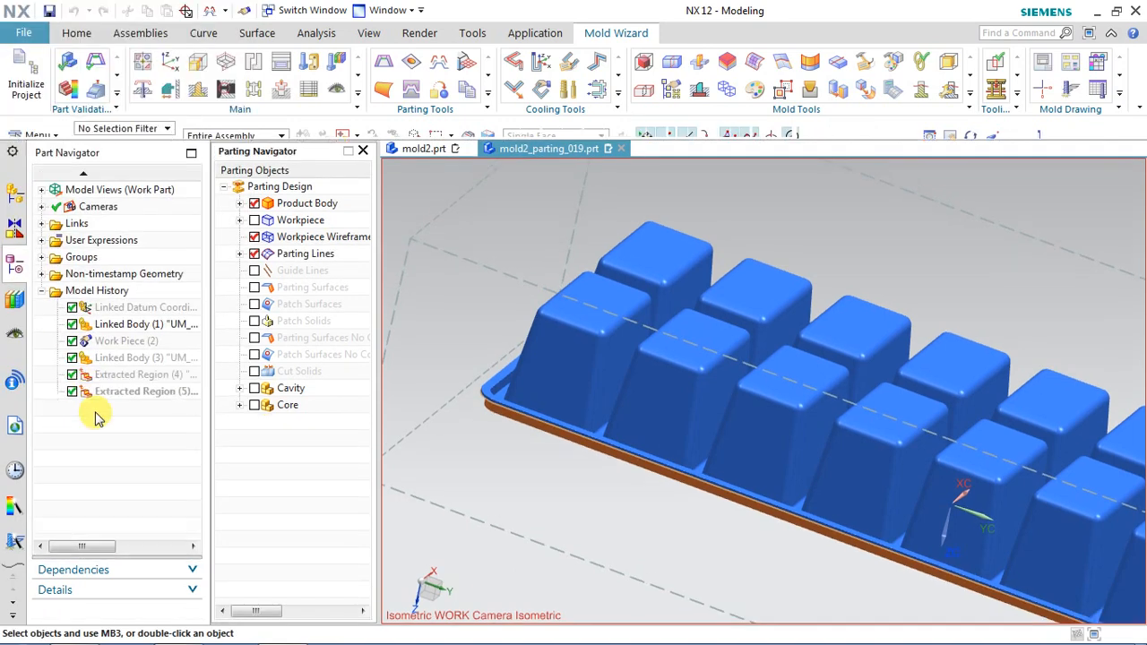
Hide and show the parting lines again and examine where they run around the tray's rim
scroll(500, 429, "down", 4)
scroll(702, 557, "up", 2)
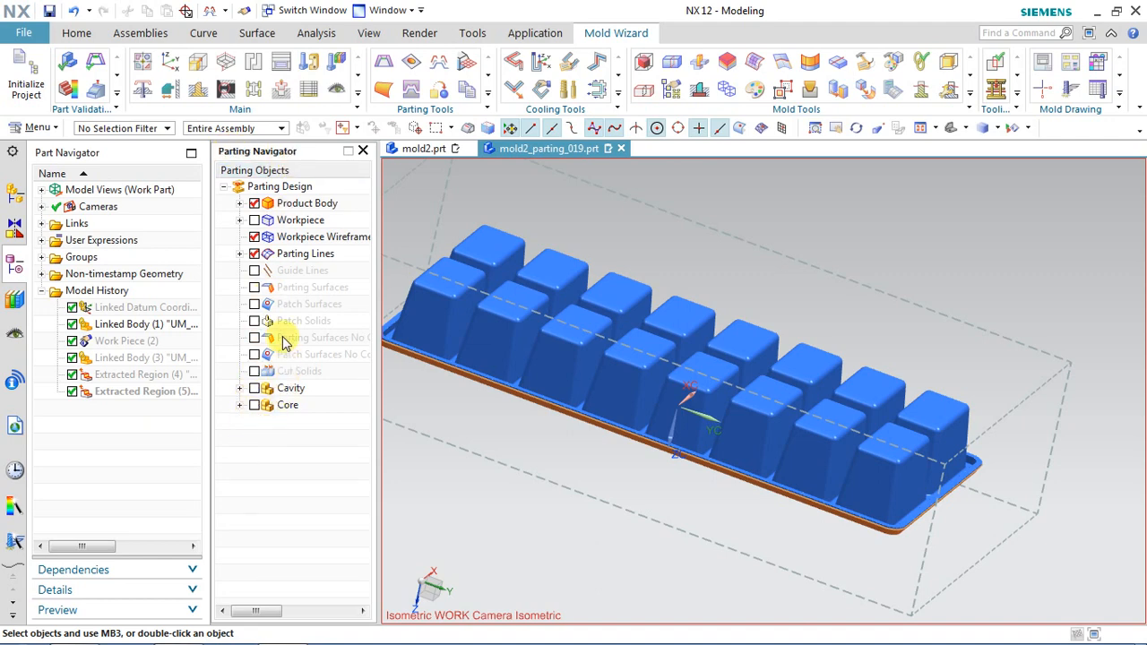
left_click(254, 255)
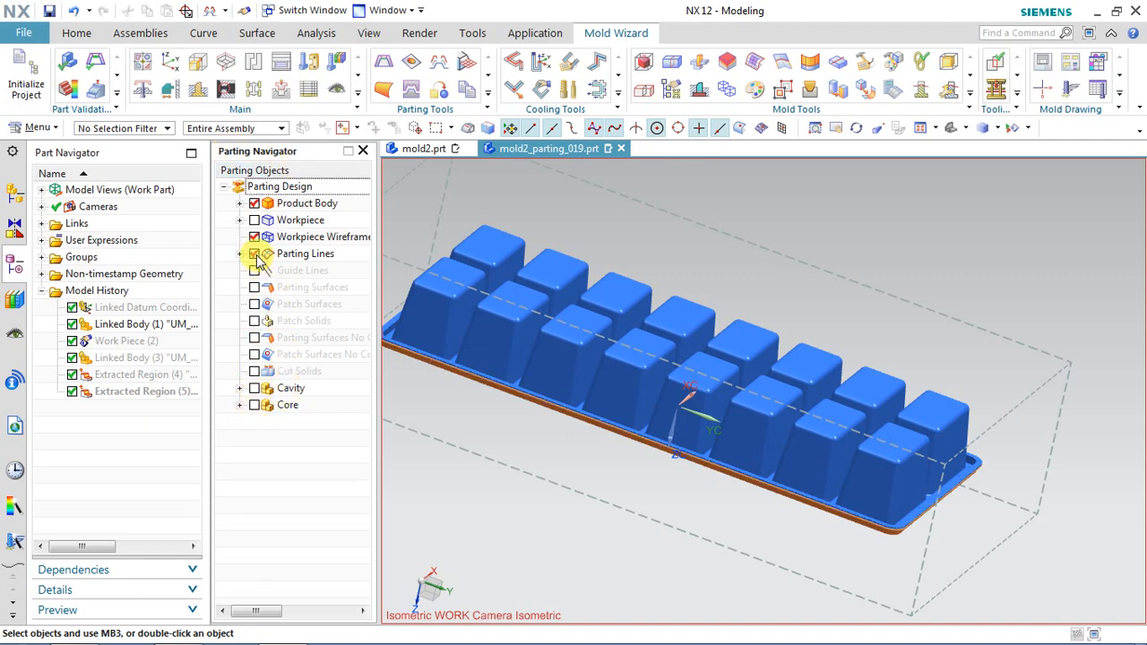
scroll(1008, 457, "up", 5)
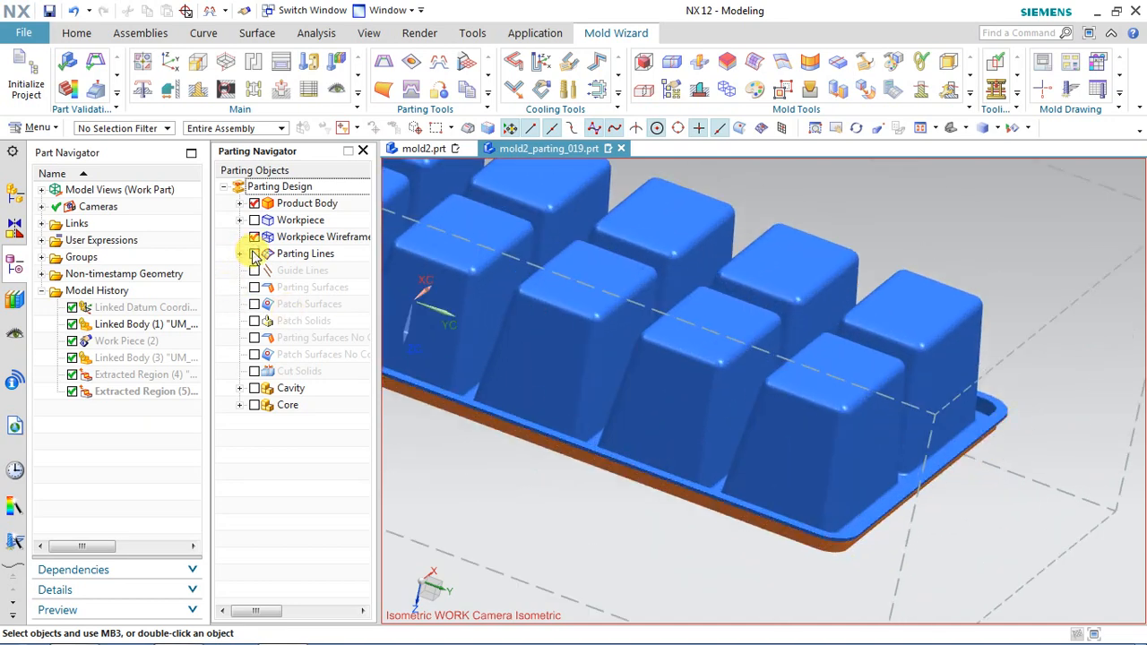
scroll(696, 578, "down", 3)
scroll(696, 578, "down", 2)
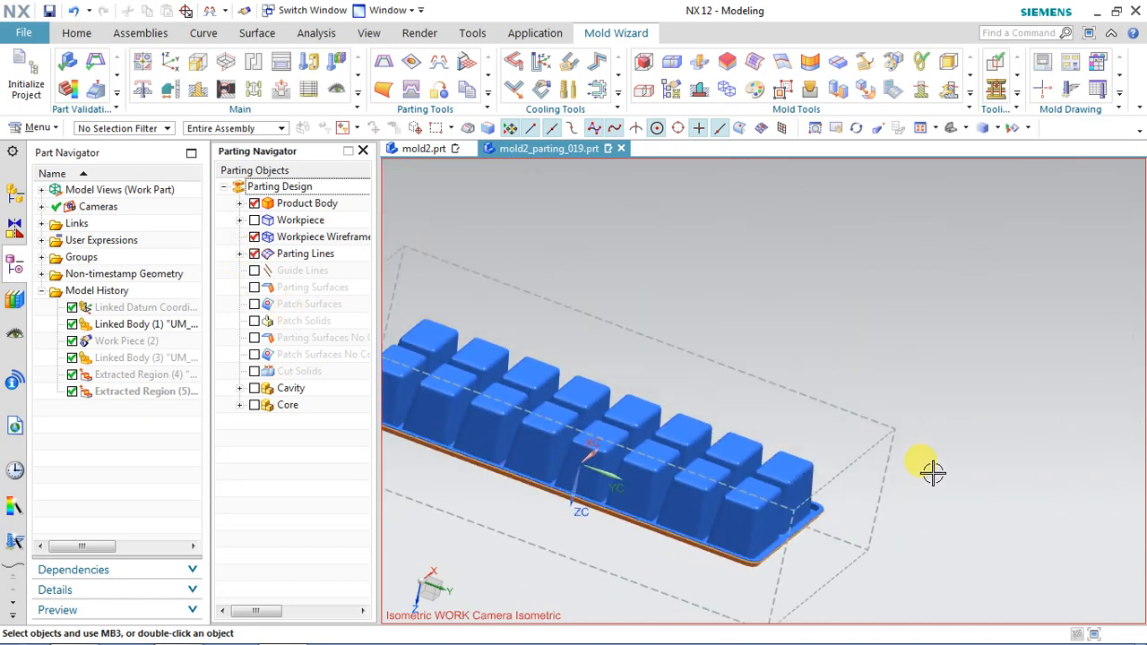
middle_click_drag(926, 469, 865, 430)
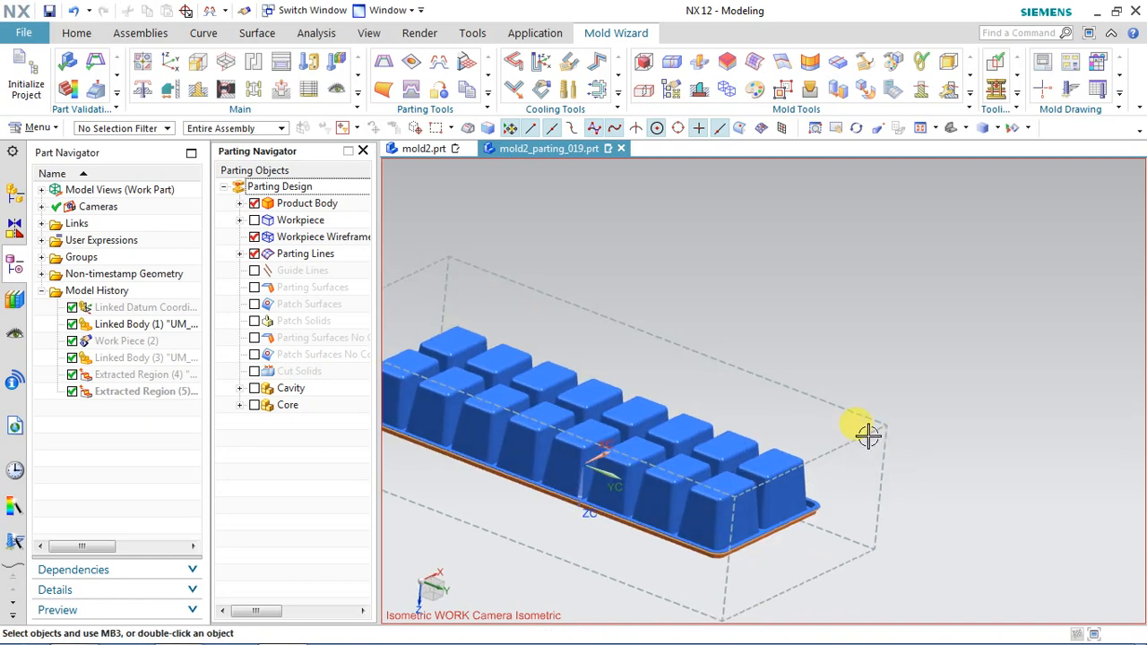
left_click(920, 127)
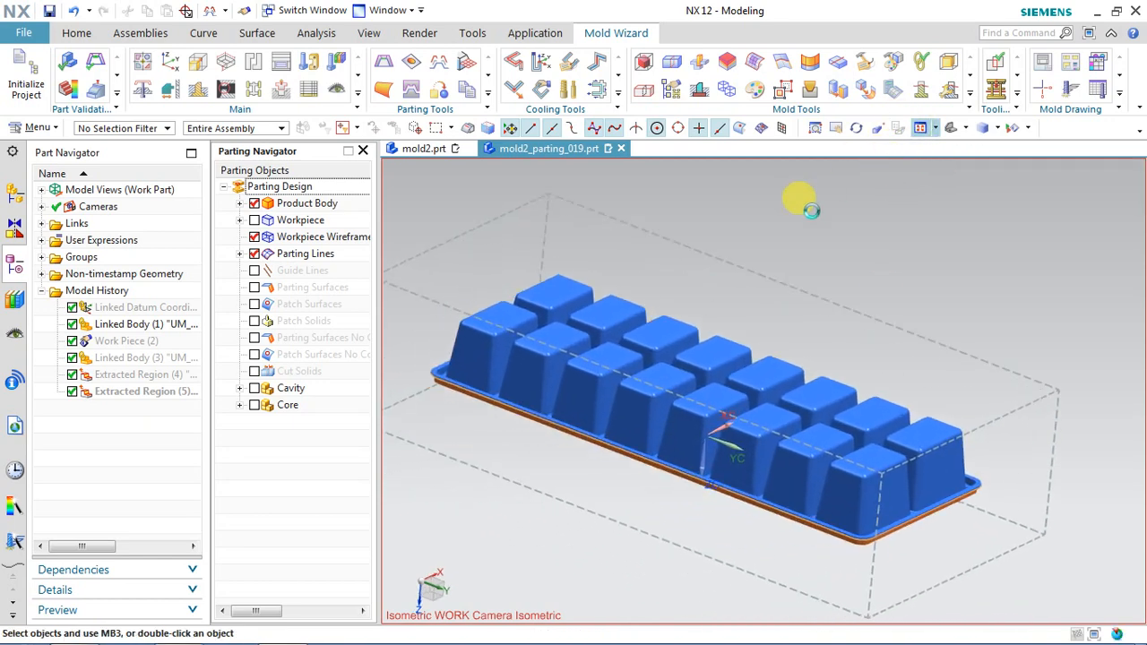
Create a Bounded Plane parting surface from the tray's parting line, resized in all directions with % V End at 30
left_click(459, 64)
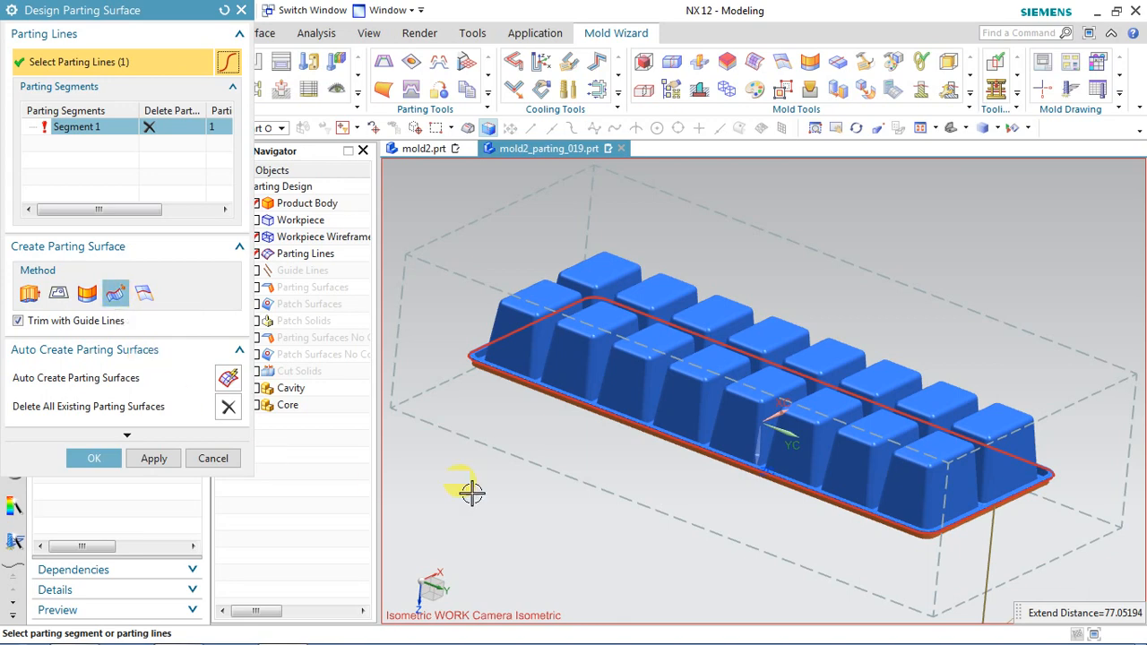
scroll(783, 529, "down", 2)
scroll(914, 496, "up", 1)
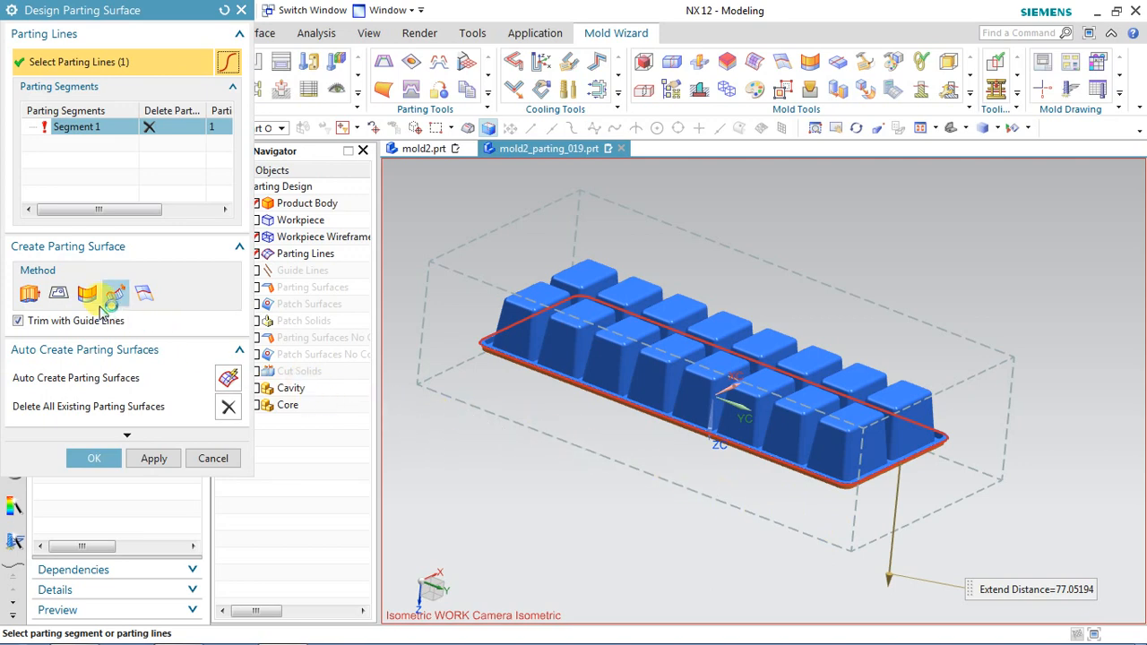
left_click(56, 293)
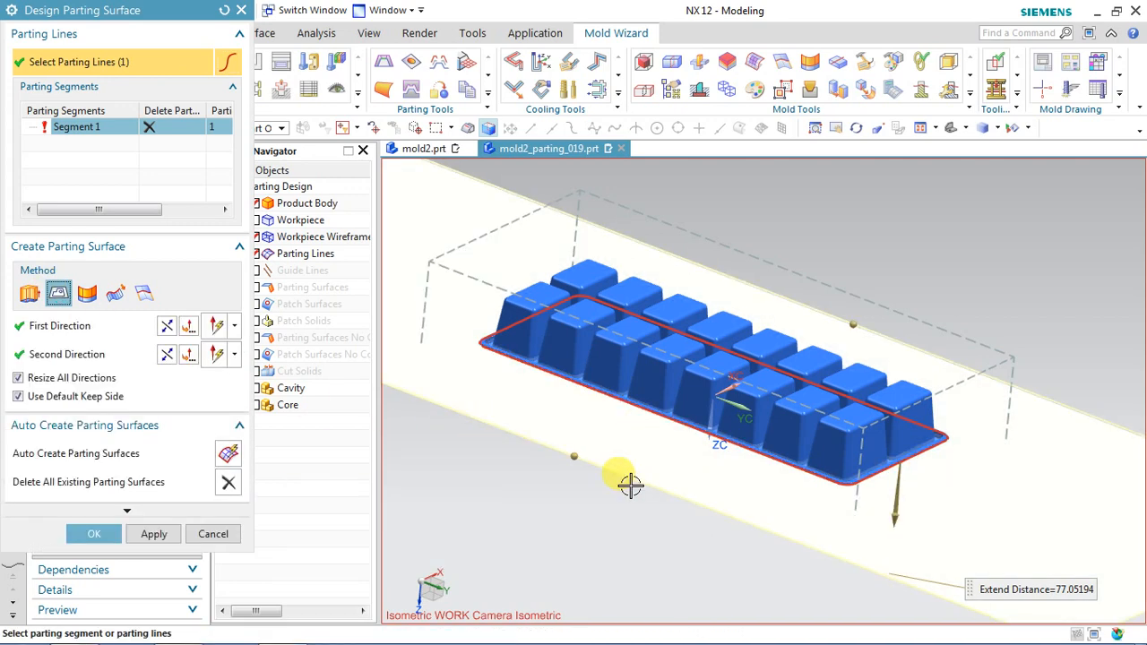
scroll(616, 529, "down", 3)
middle_click_drag(619, 534, 779, 385)
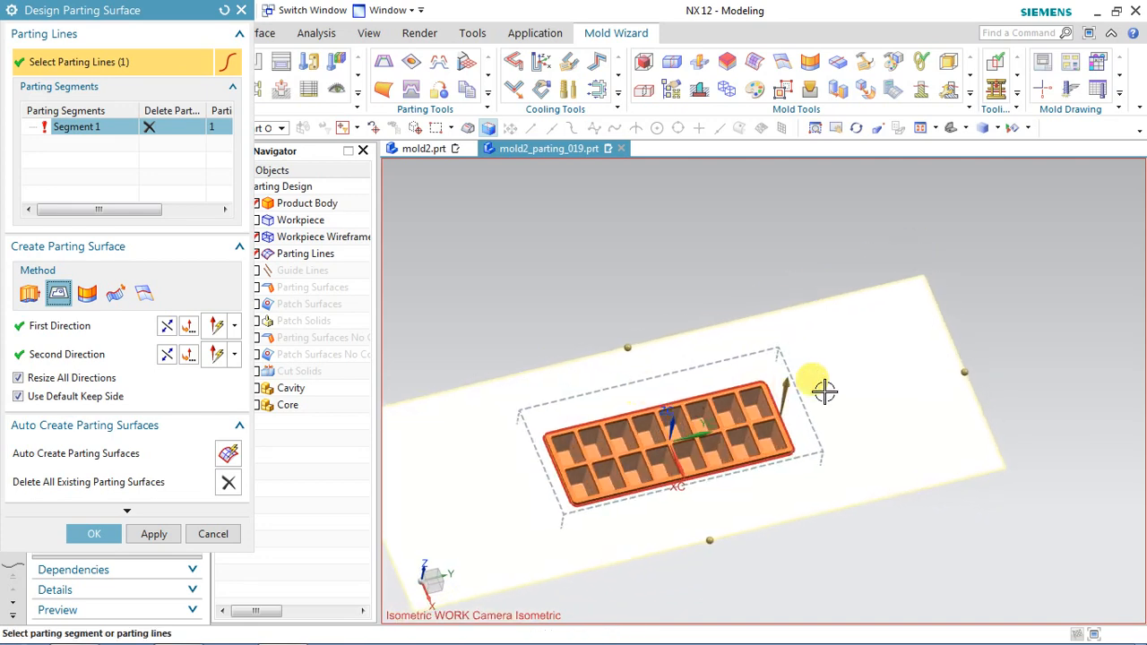
left_click(959, 372)
left_click_drag(908, 382, 842, 398)
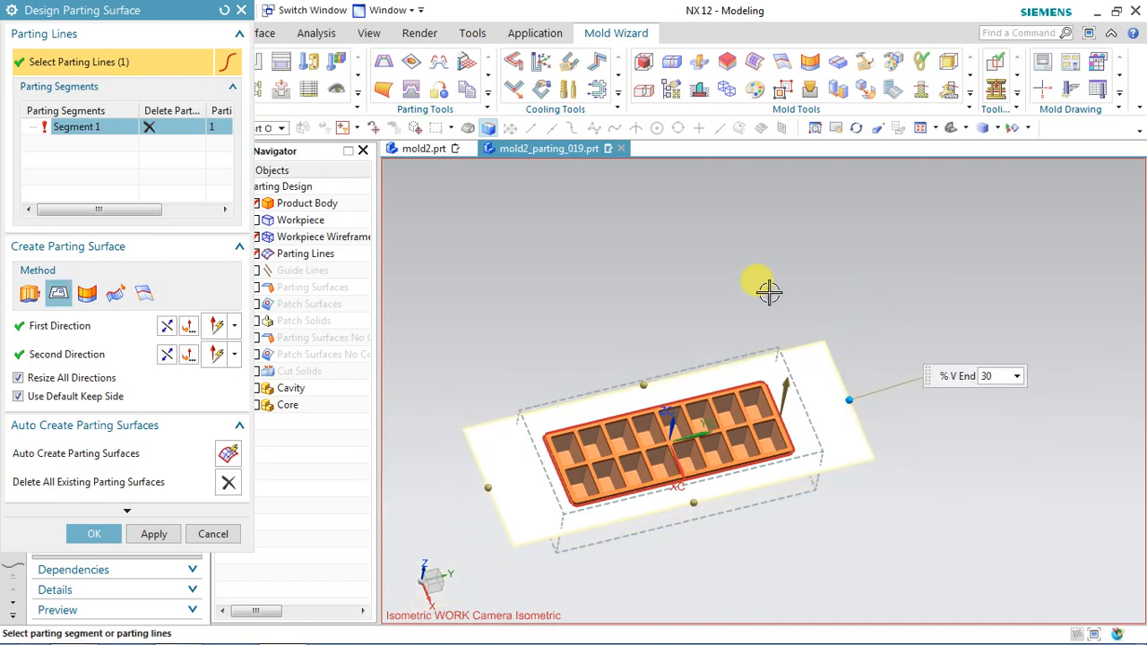
middle_click_drag(768, 293, 766, 435)
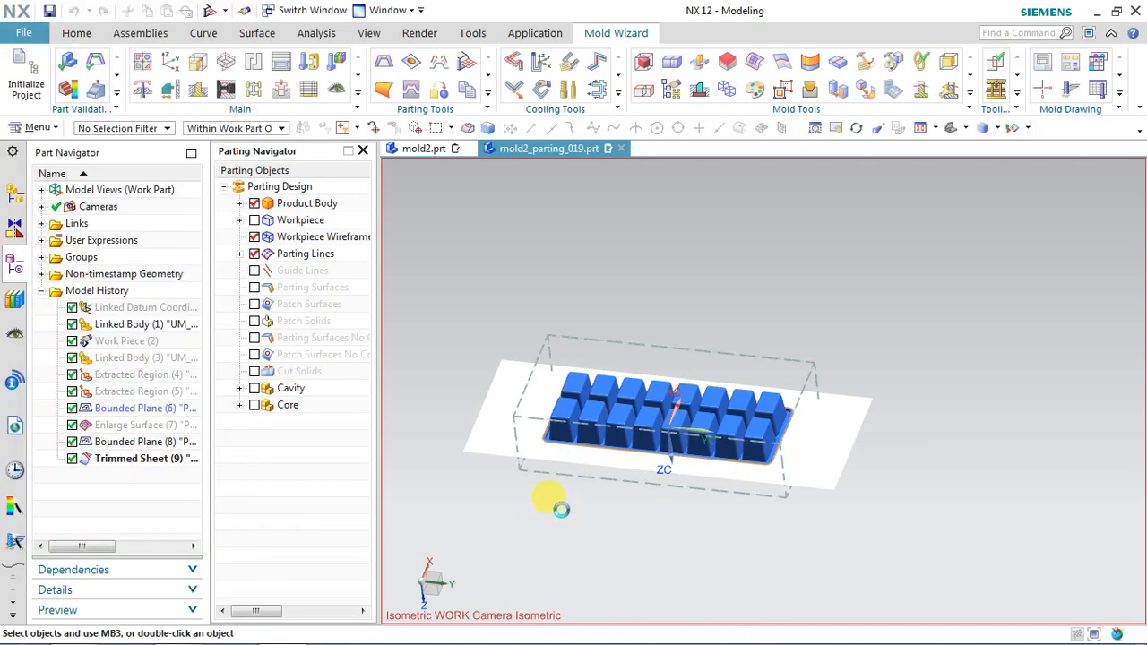
Generate the cavity block from the cavity region with Define Cavity and Core, inspect the parting result, and accept its direction
middle_click_drag(642, 535, 584, 387)
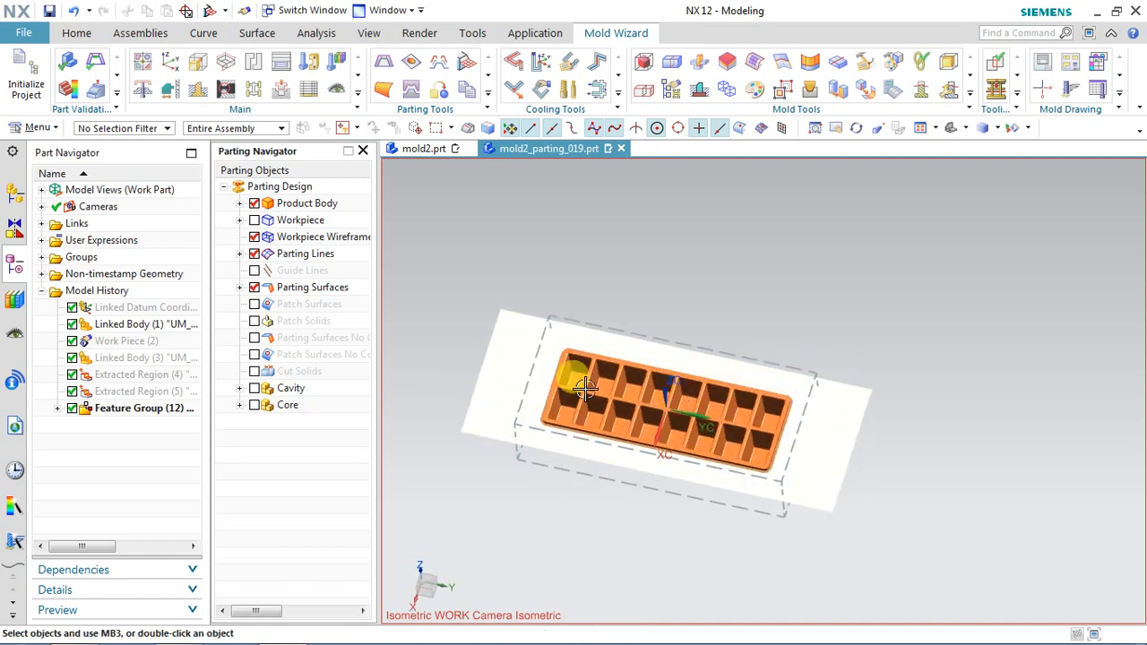
middle_click_drag(561, 509, 512, 428)
scroll(740, 469, "up", 4)
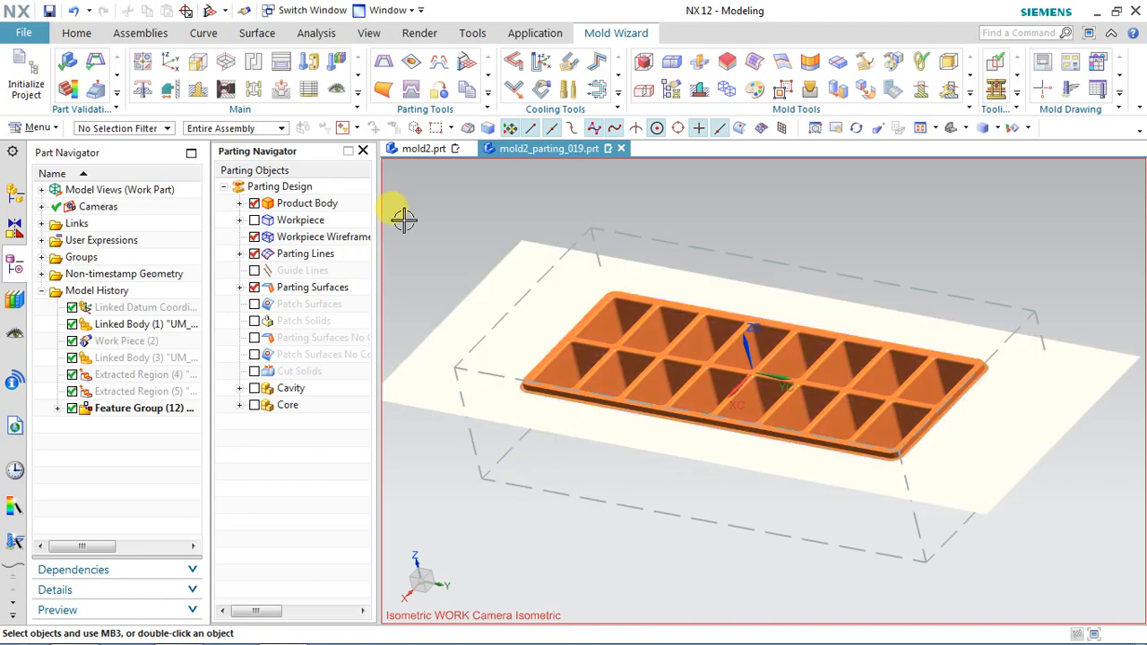
left_click(404, 93)
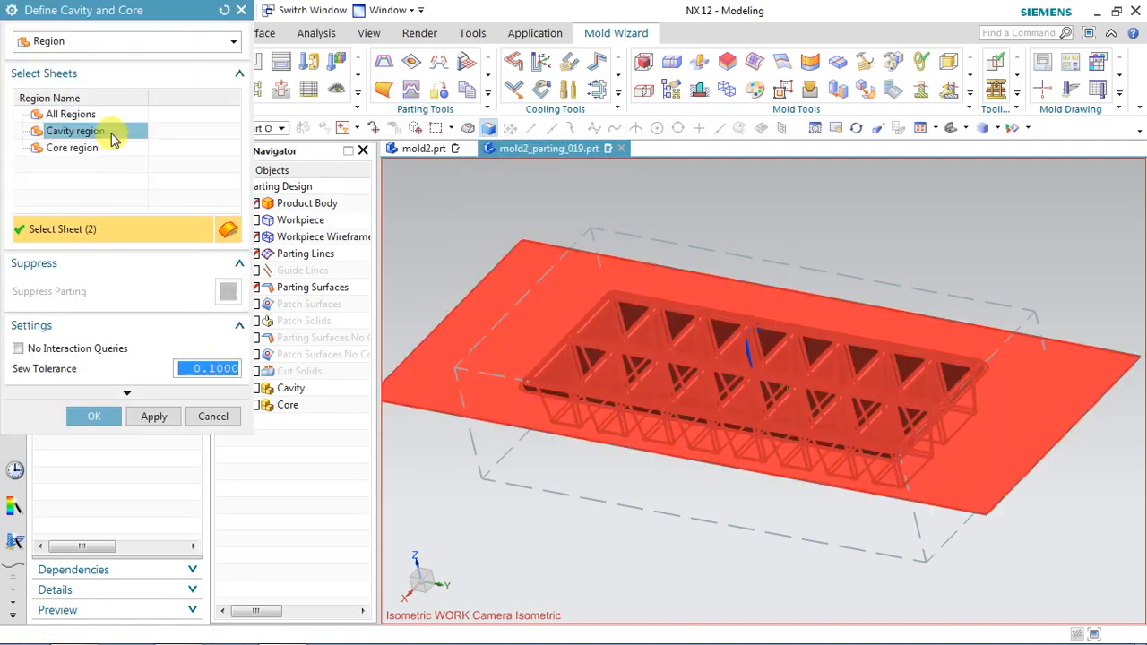
left_click(155, 417)
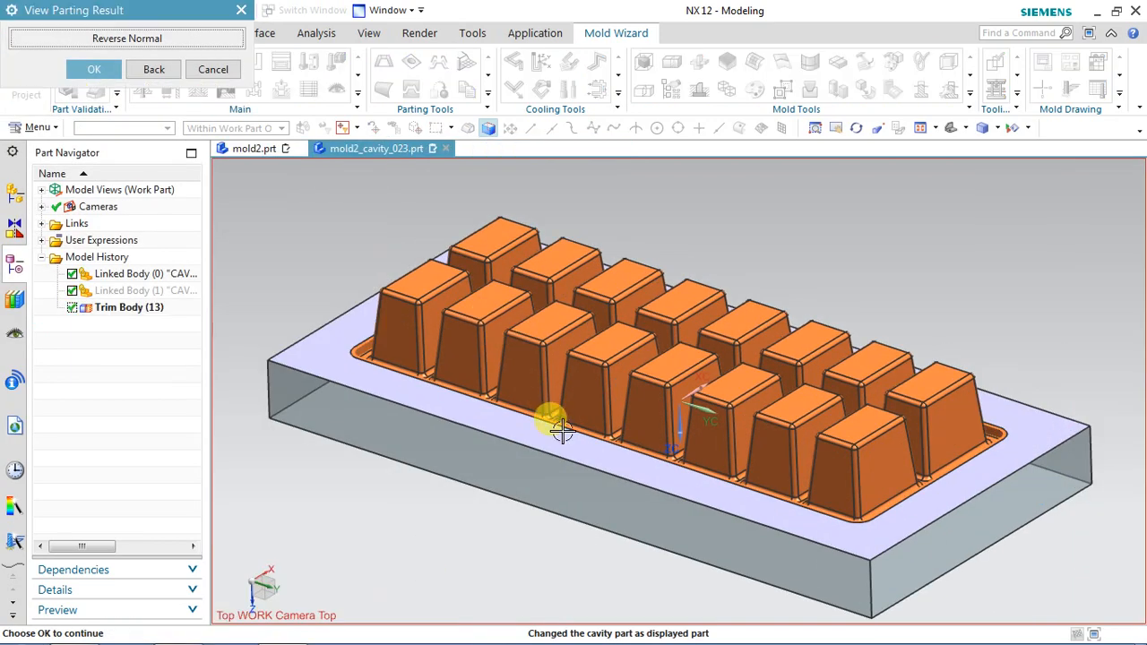
mouse_move(566, 391)
middle_mouse_down()
mouse_move(587, 466)
mouse_move(565, 469)
mouse_move(592, 422)
mouse_move(564, 417)
mouse_move(548, 436)
mouse_move(579, 436)
mouse_move(579, 395)
mouse_move(535, 359)
mouse_move(555, 400)
mouse_move(547, 440)
mouse_move(571, 404)
mouse_move(563, 380)
middle_mouse_up()
left_click(94, 70)
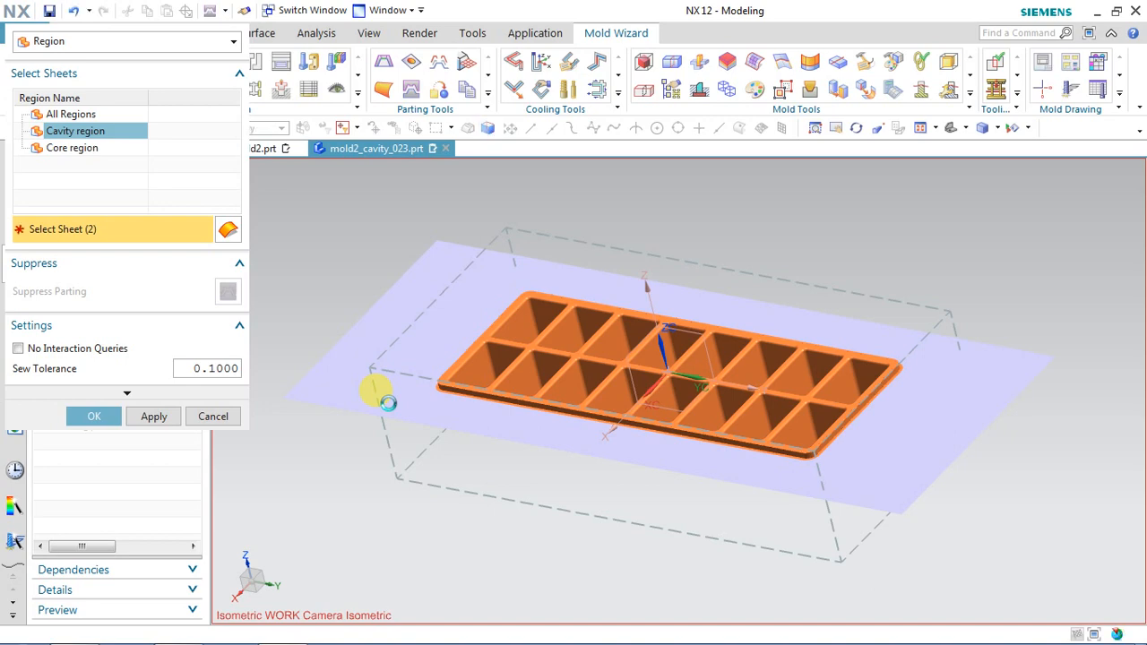
left_click(153, 416)
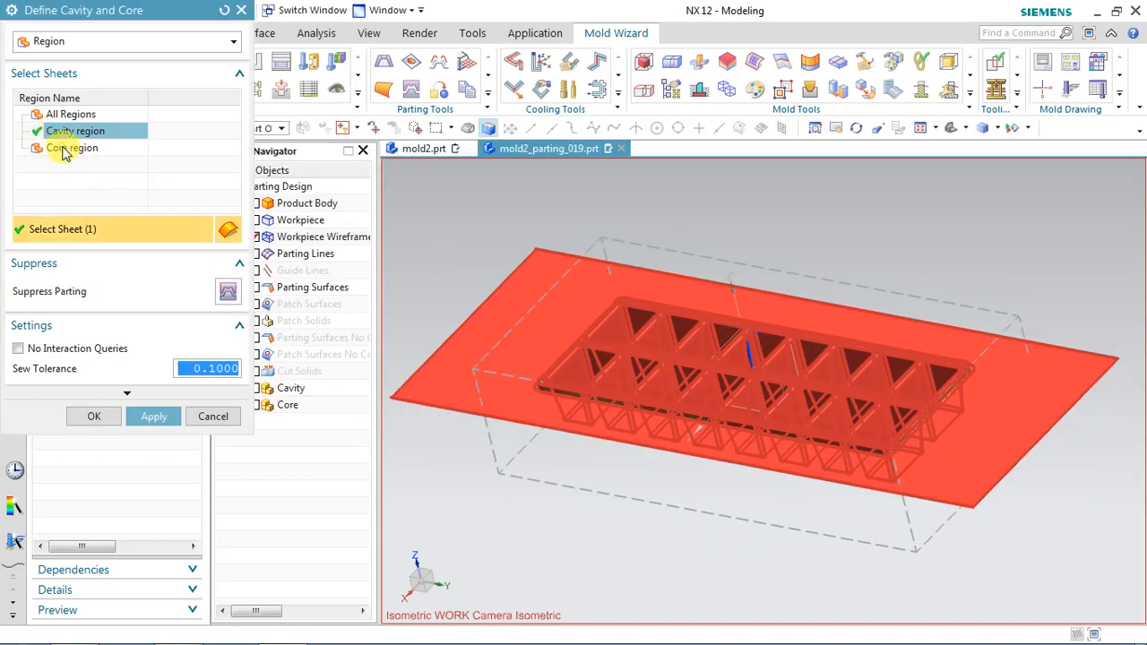
Generate the core block from the core region, inspect the parting result, and accept its direction
left_click(64, 149)
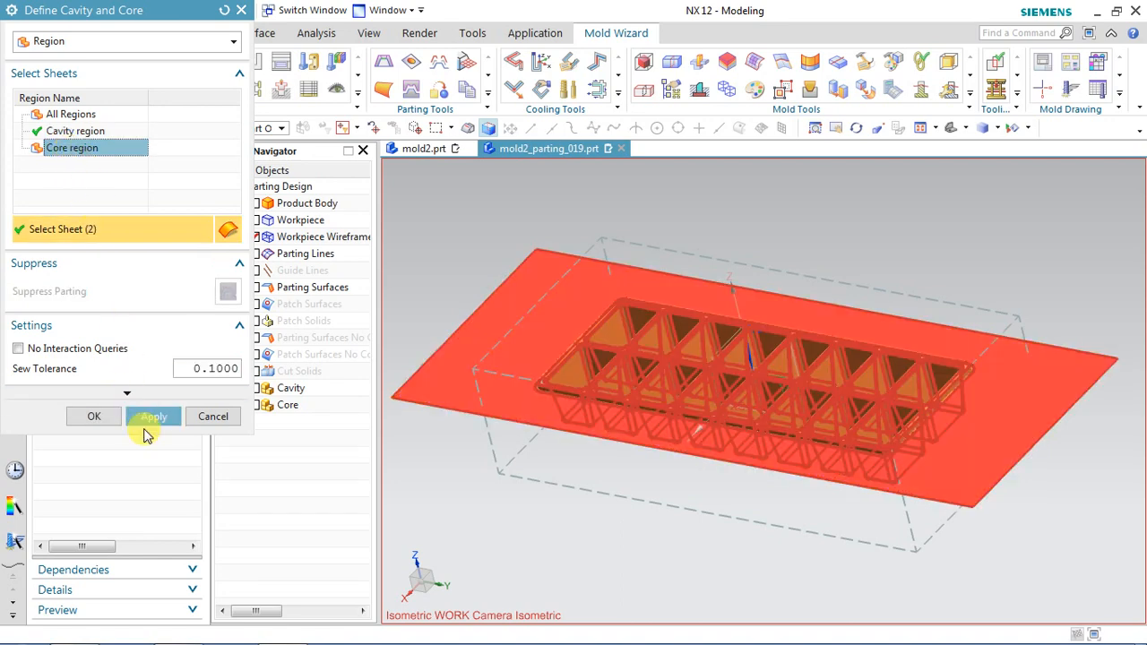
left_click(148, 419)
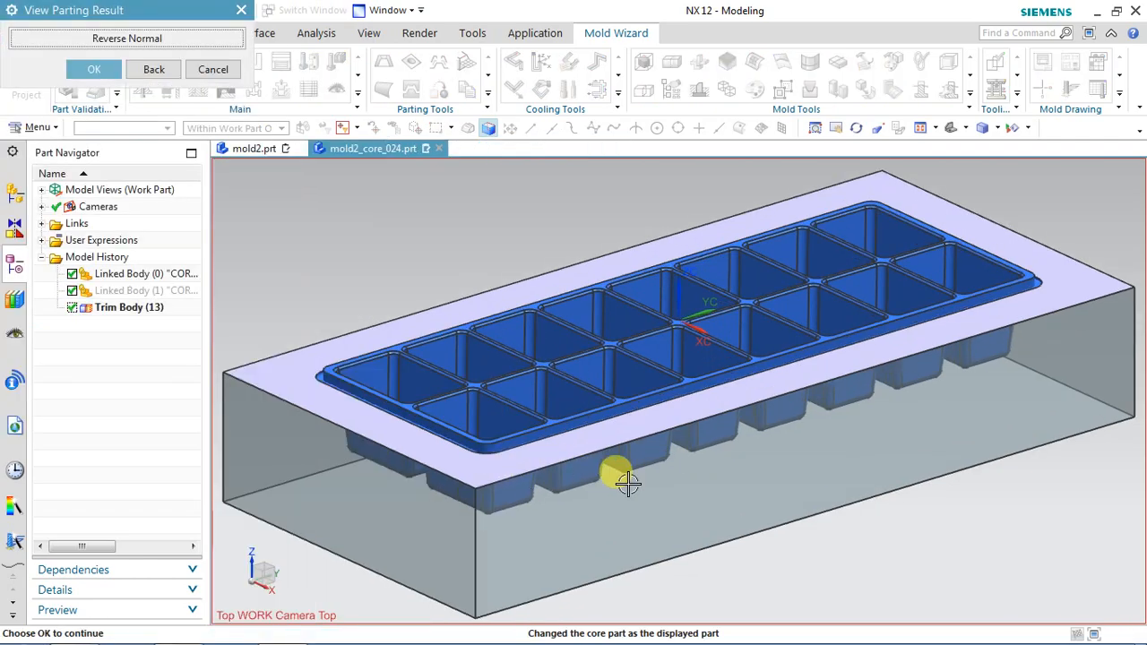
middle_click_drag(627, 484, 647, 500)
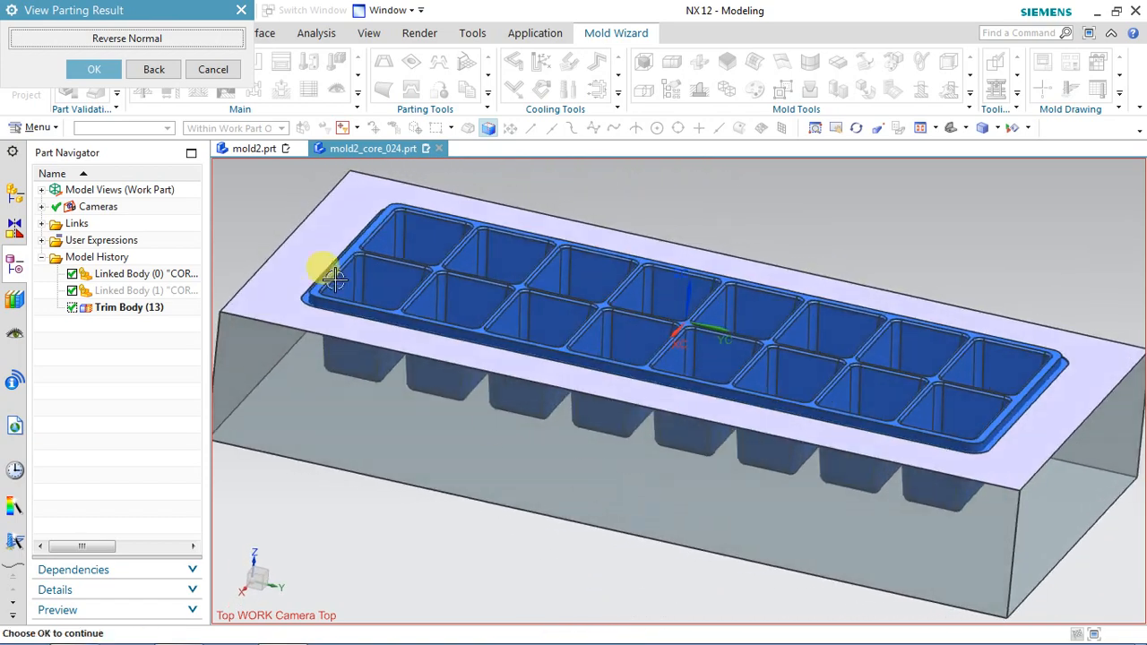
left_click(90, 70)
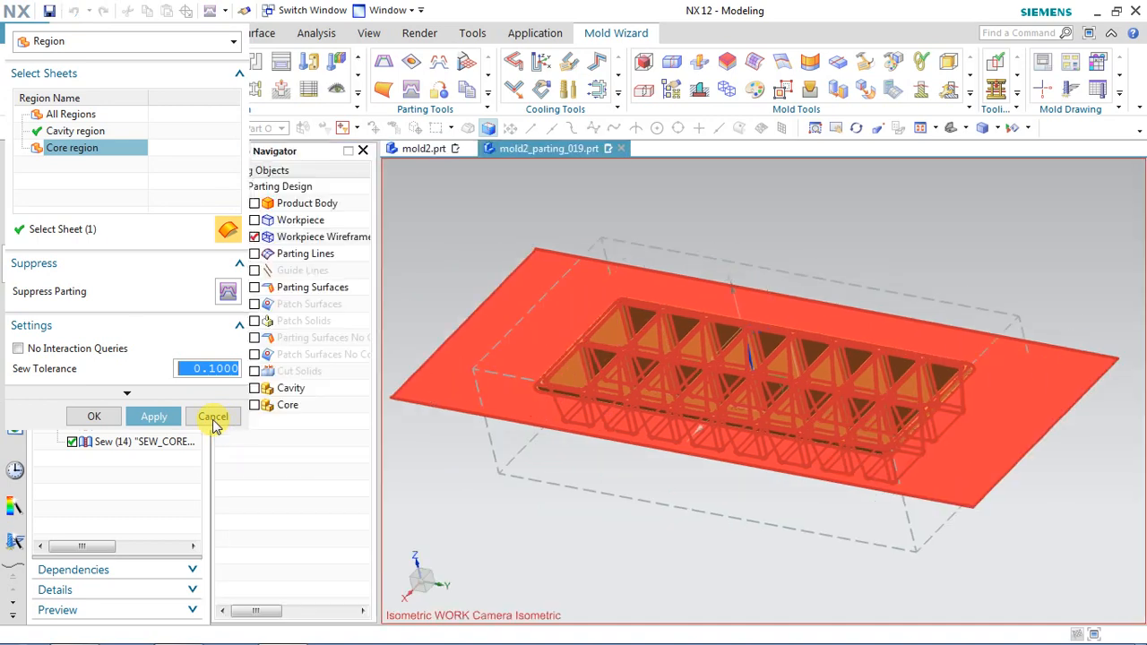
Finish Define Cavity and Core by deleting the existing sewn core sheets, regenerating the core, and accepting the parting result
left_click(97, 417)
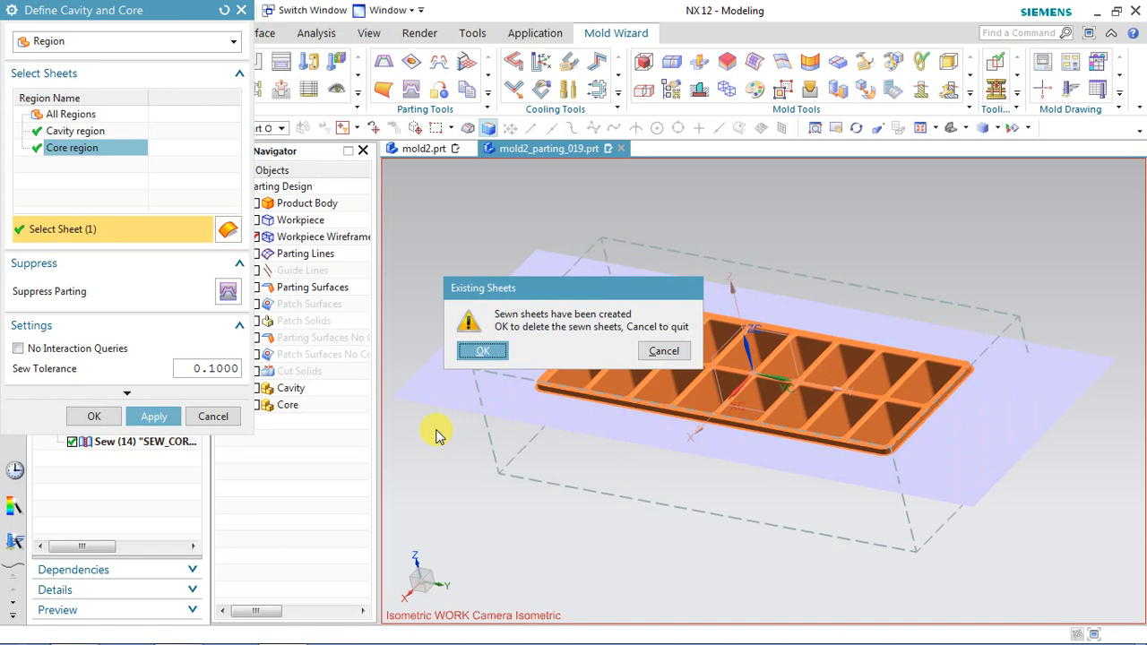
left_click(466, 351)
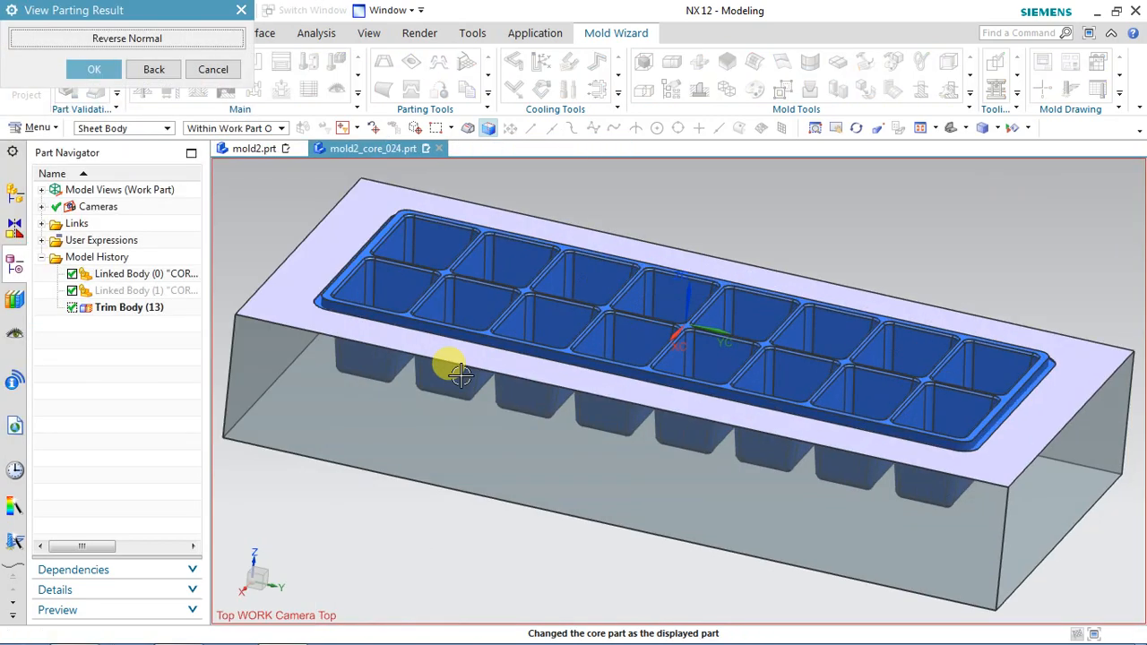
left_click(85, 69)
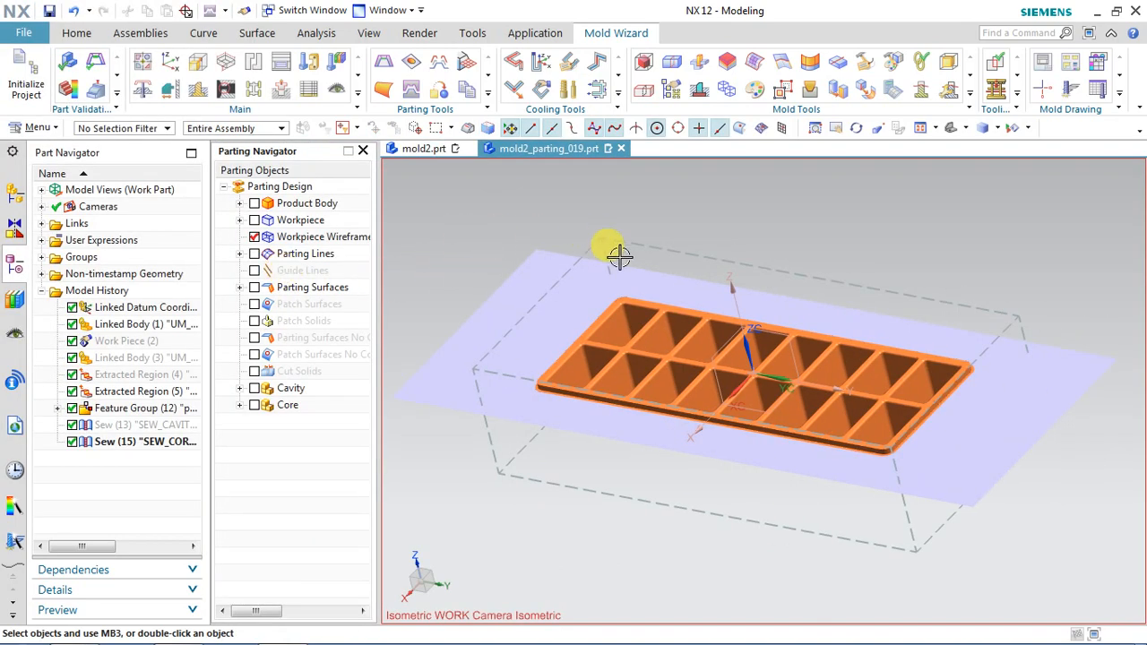
Switch from the parting part to the product assembly mold2_prod_014.prt and inspect the complete mold block
left_click(668, 345)
mouse_move(667, 345)
middle_mouse_down()
mouse_move(660, 302)
mouse_move(663, 333)
middle_mouse_up()
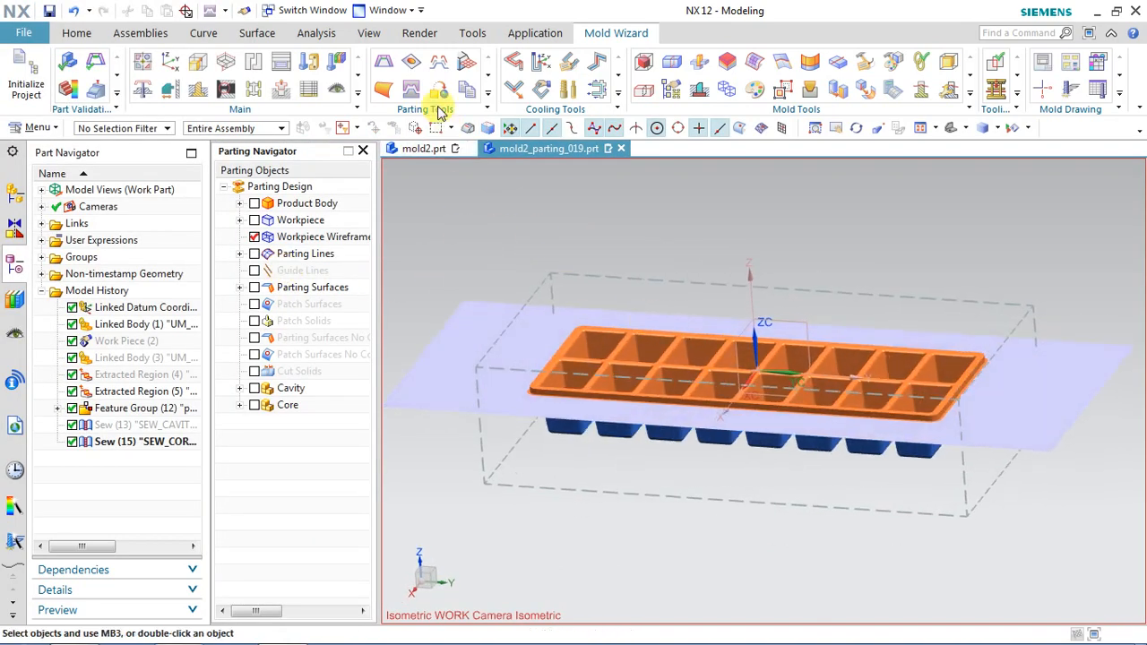
left_click(385, 10)
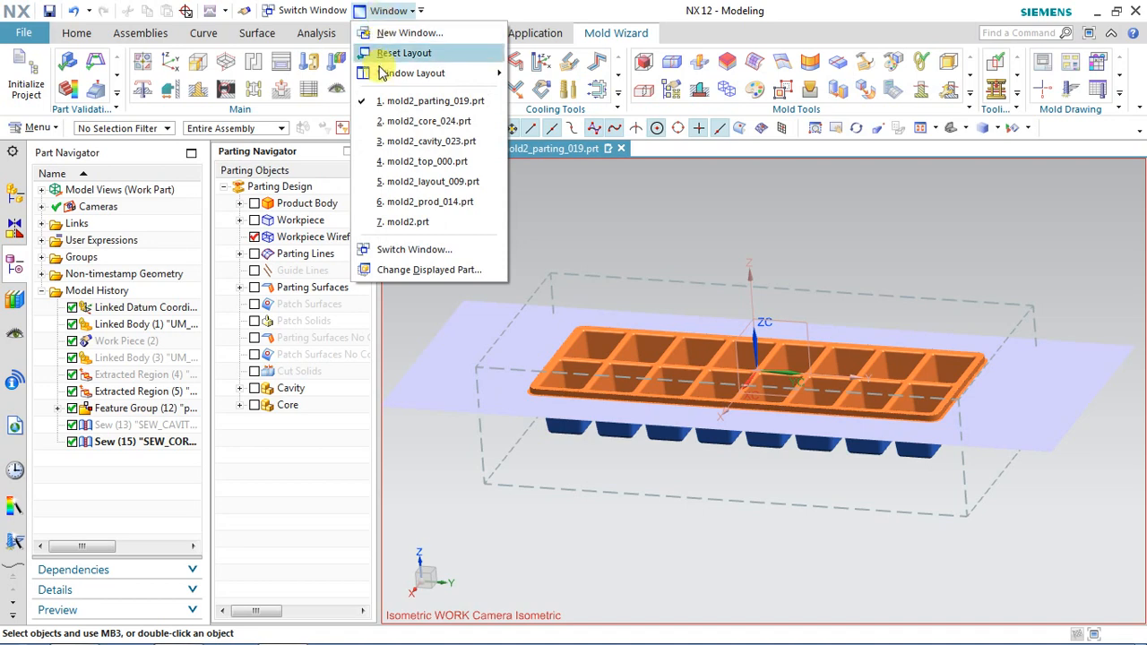
left_click(435, 202)
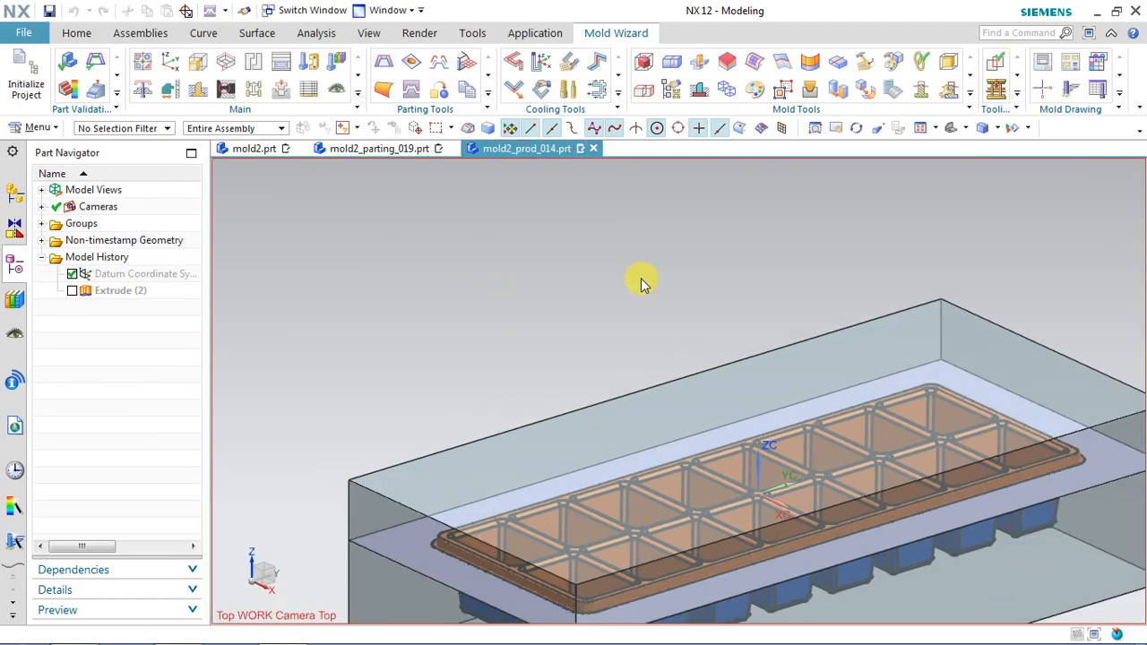
scroll(638, 277, "down", 3)
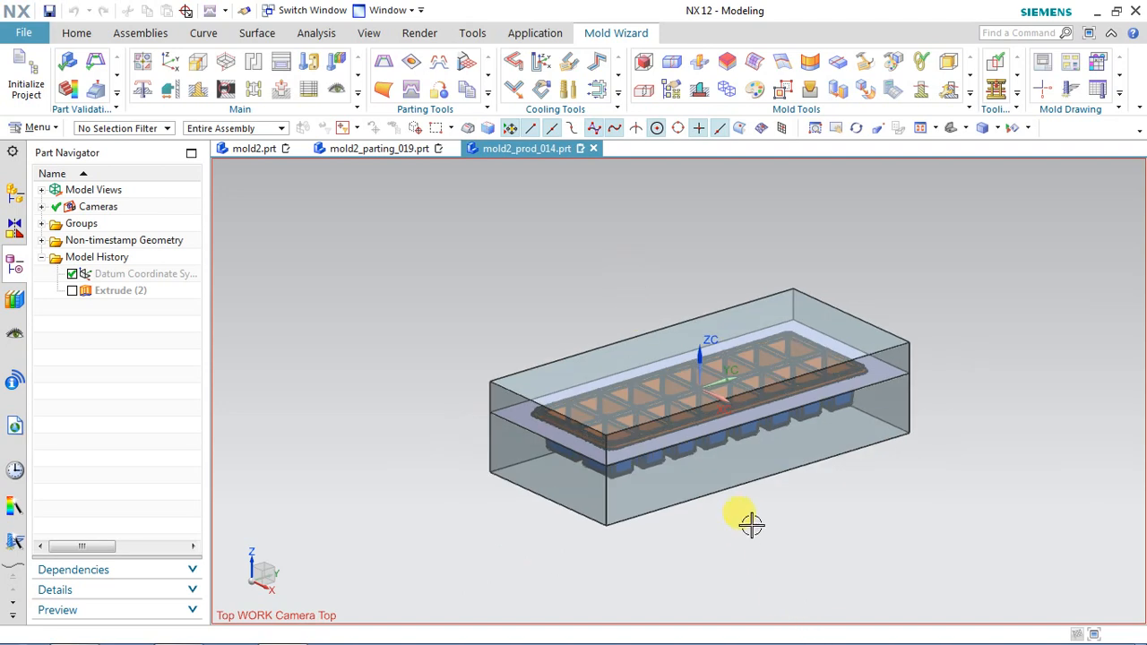
scroll(730, 478, "up", 1)
scroll(730, 478, "up", 1)
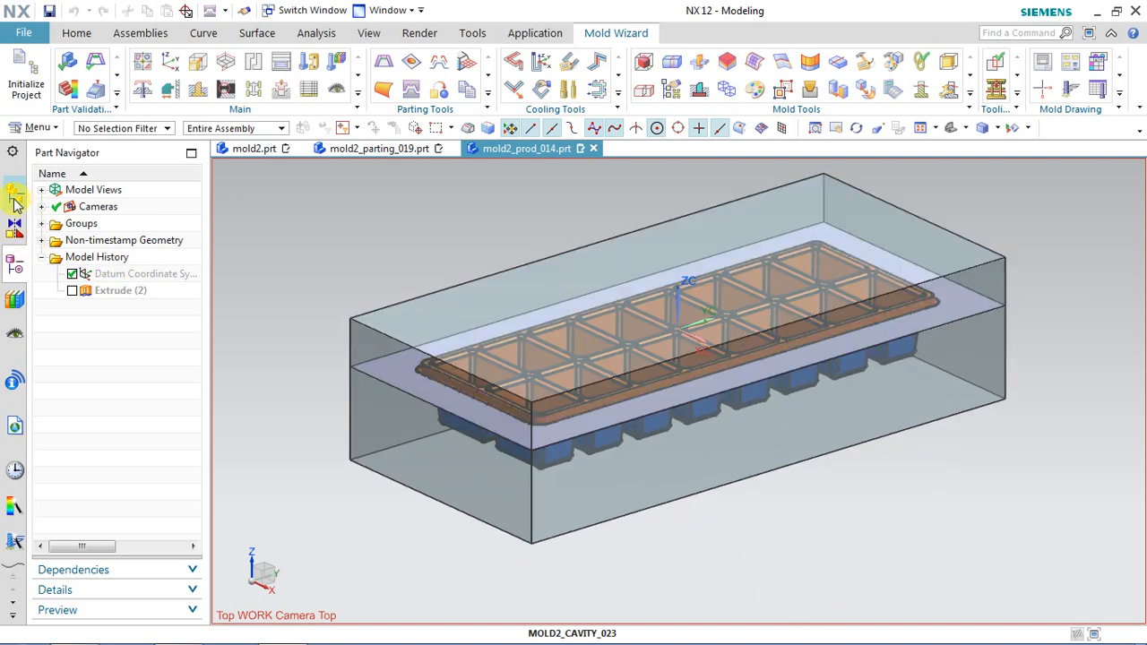
Use Move Component with Dynamic motion to lift the cavity block mold2_cavity_023 by 90 along ZC
left_click(14, 200)
left_click(139, 32)
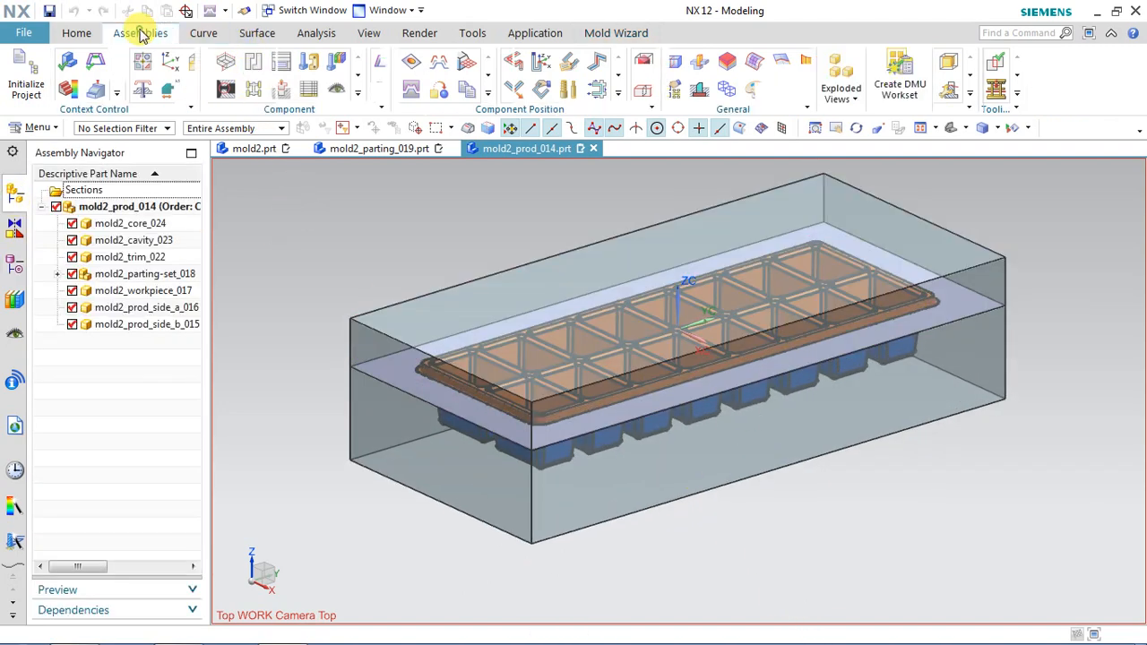
left_click(426, 71)
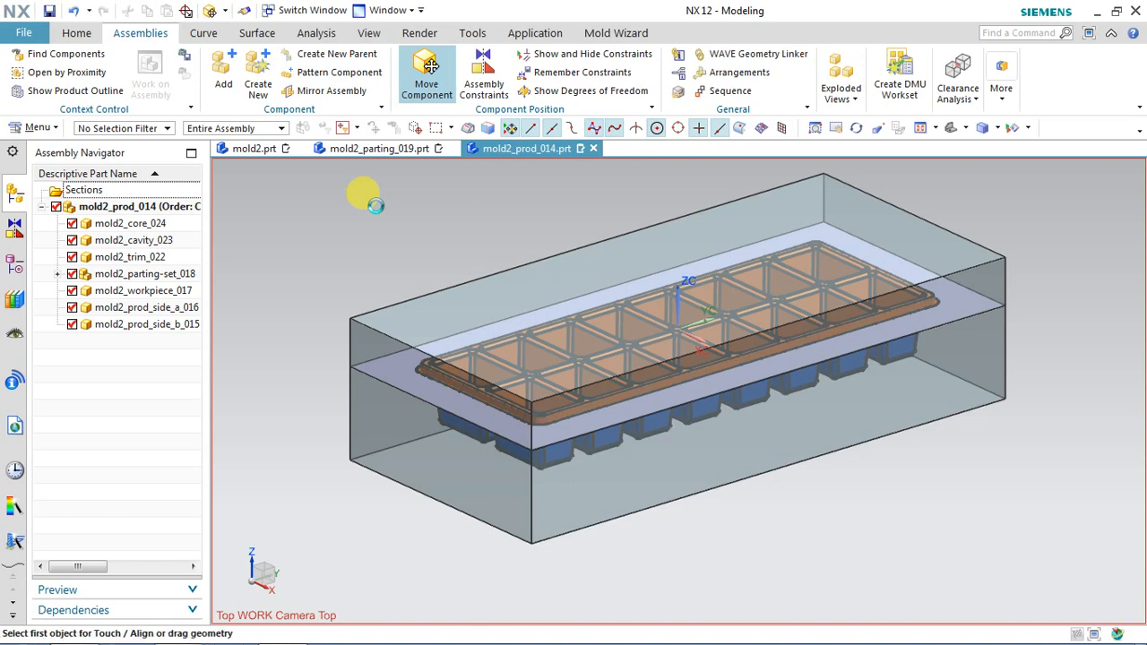
left_click(404, 299)
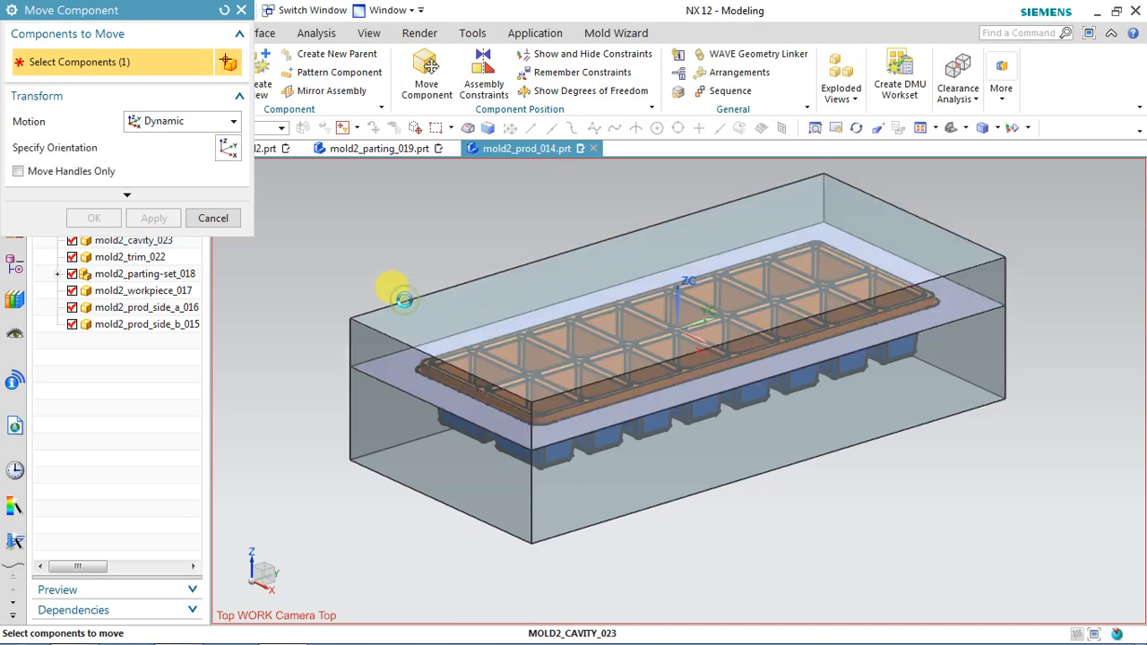
left_click(127, 154)
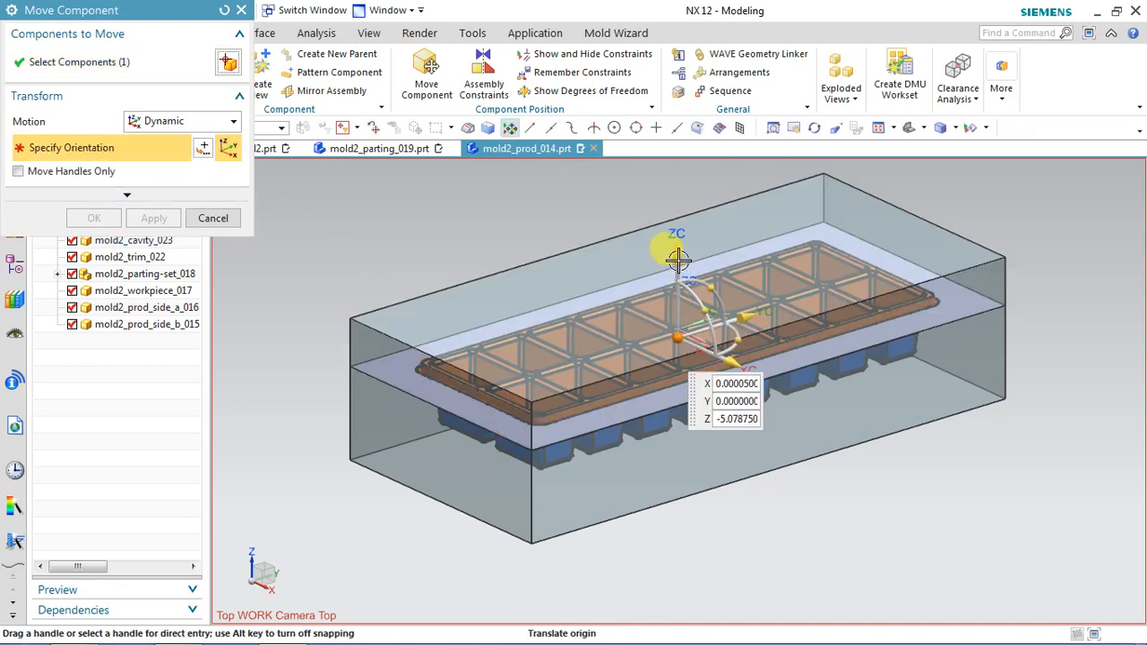
left_click(685, 189)
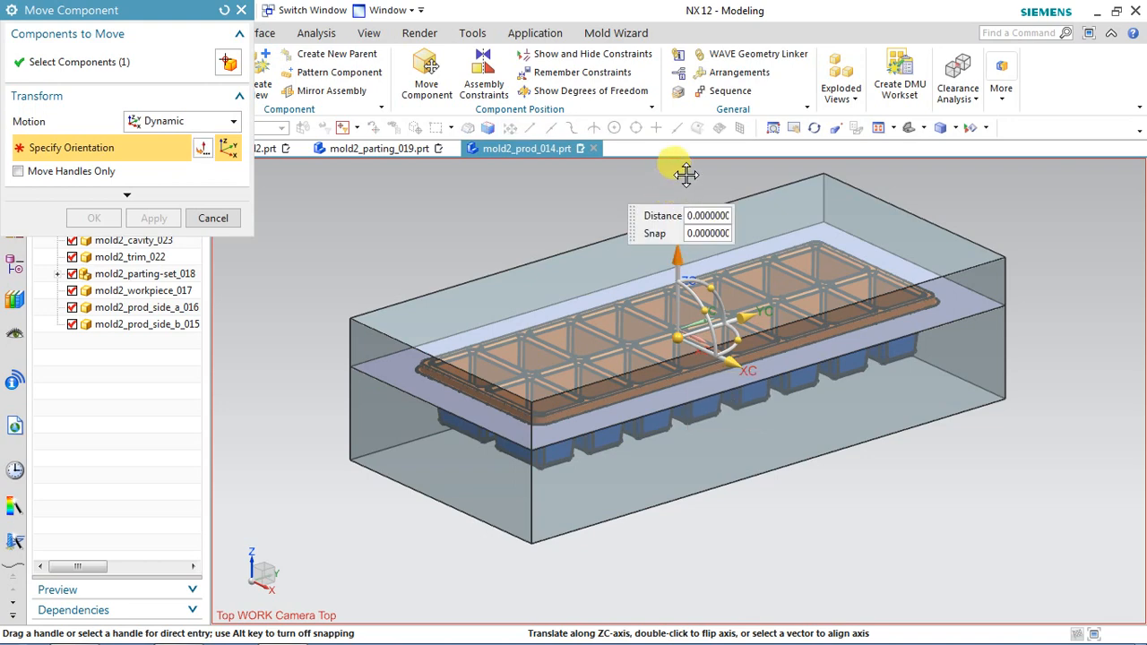
left_click_drag(686, 174, 674, 110)
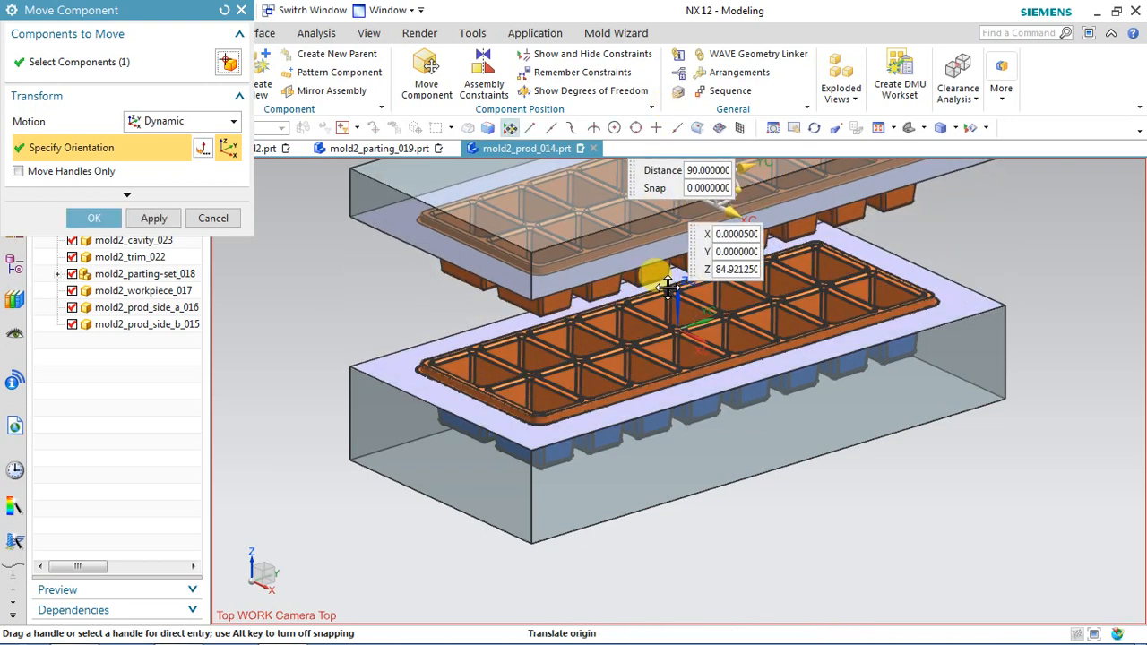
Rotate the raised cavity block -50° about YC and shift it along its tilted ZC axis to about X -30.64, Z 110.63
scroll(670, 305, "down", 3)
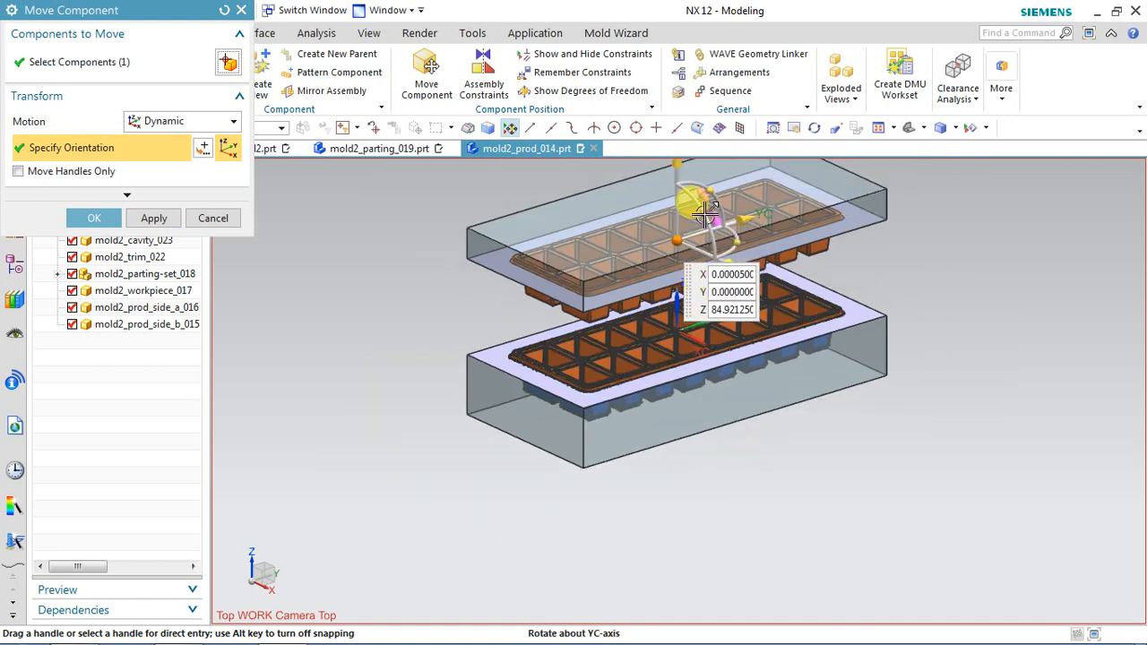
left_click_drag(682, 187, 674, 189)
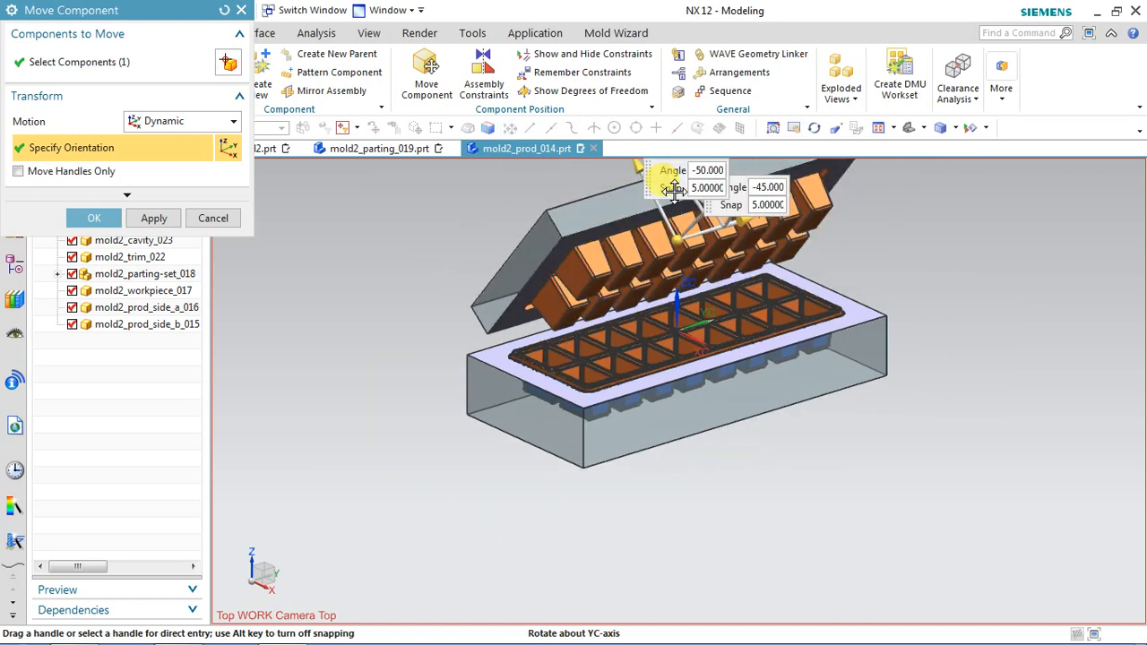
middle_click(728, 381)
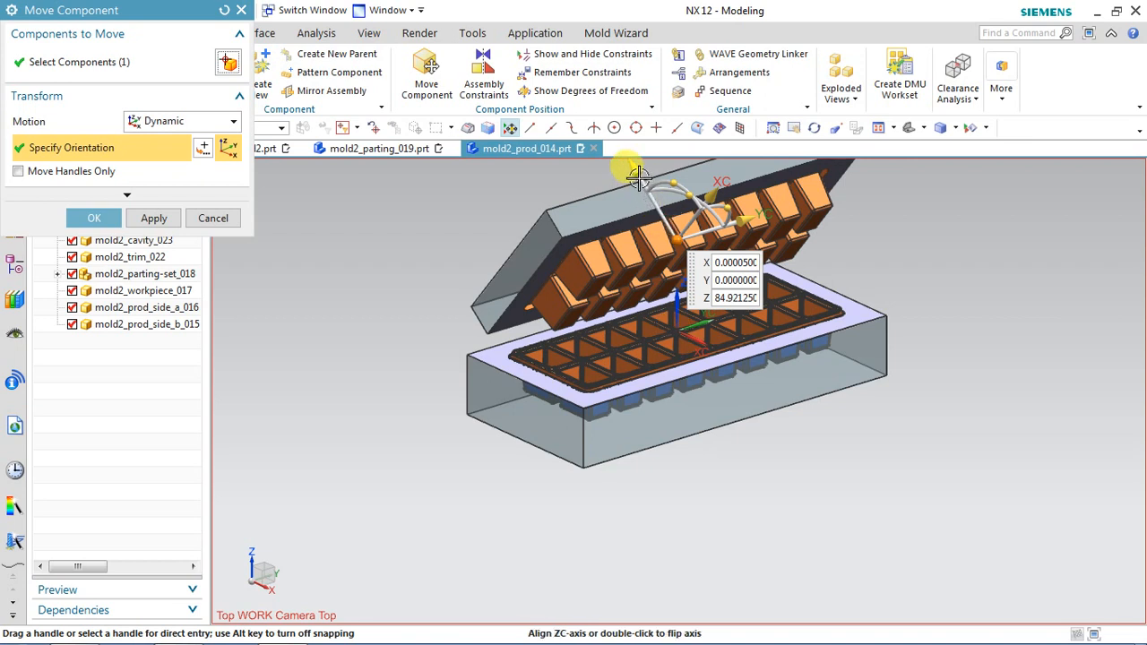
left_click_drag(628, 166, 604, 142)
middle_click(708, 407)
Replace the cavity with the core block mold2_core_024 as the component to move and lower it along ZC to about Z -115.47
left_click(109, 63)
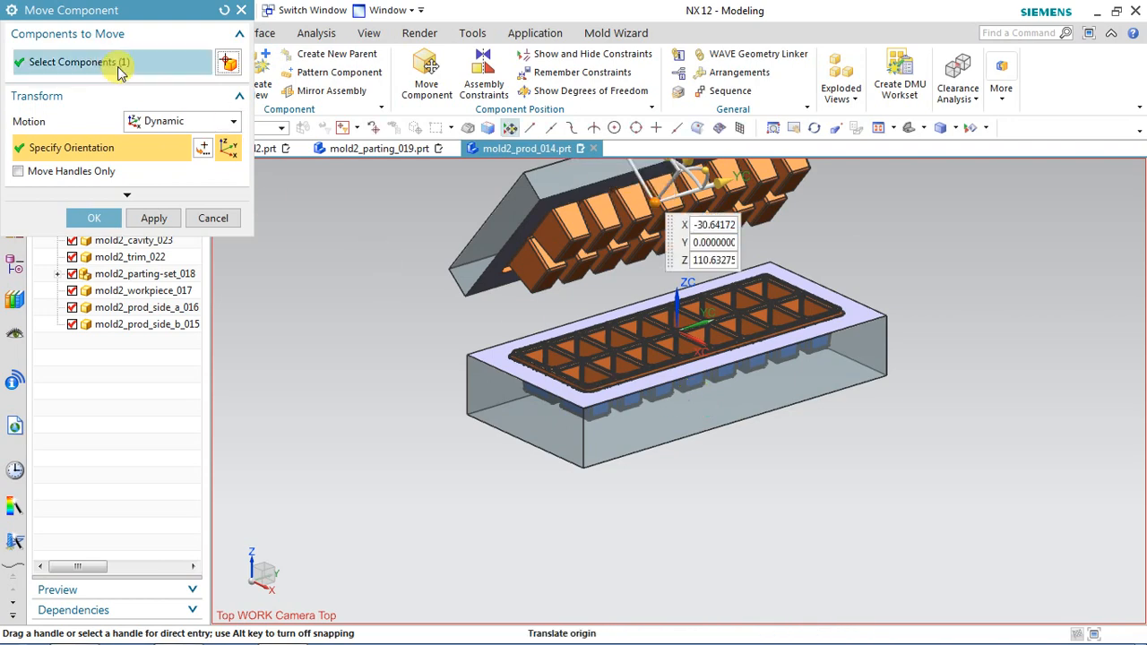
left_click(525, 230, "shift")
left_click(570, 442)
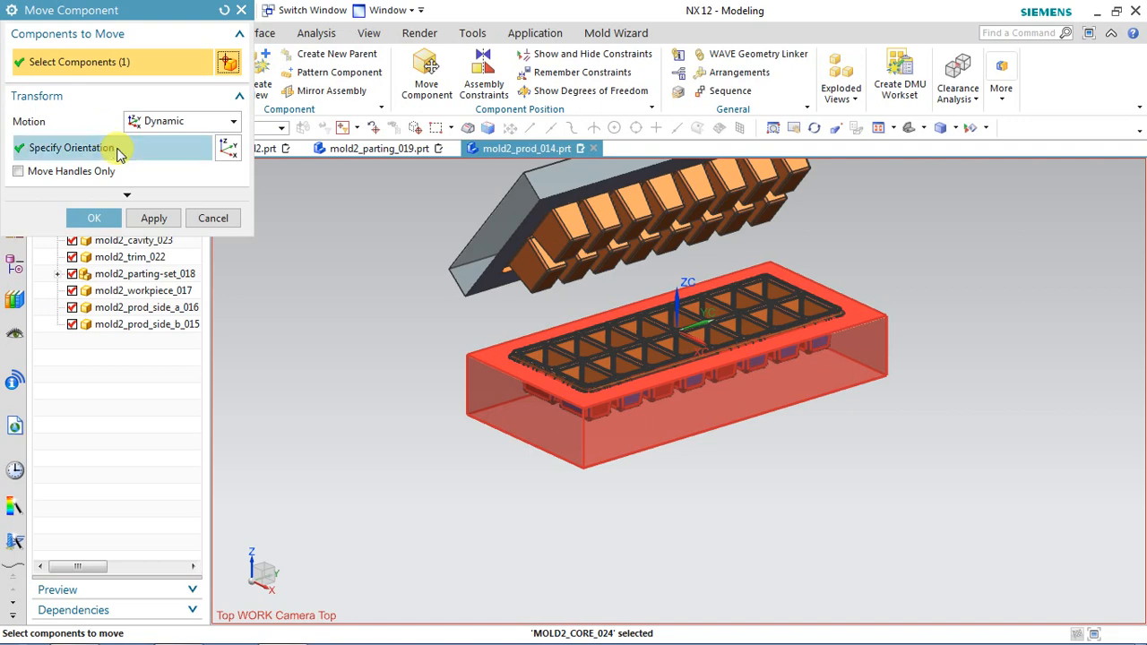
left_click(117, 149)
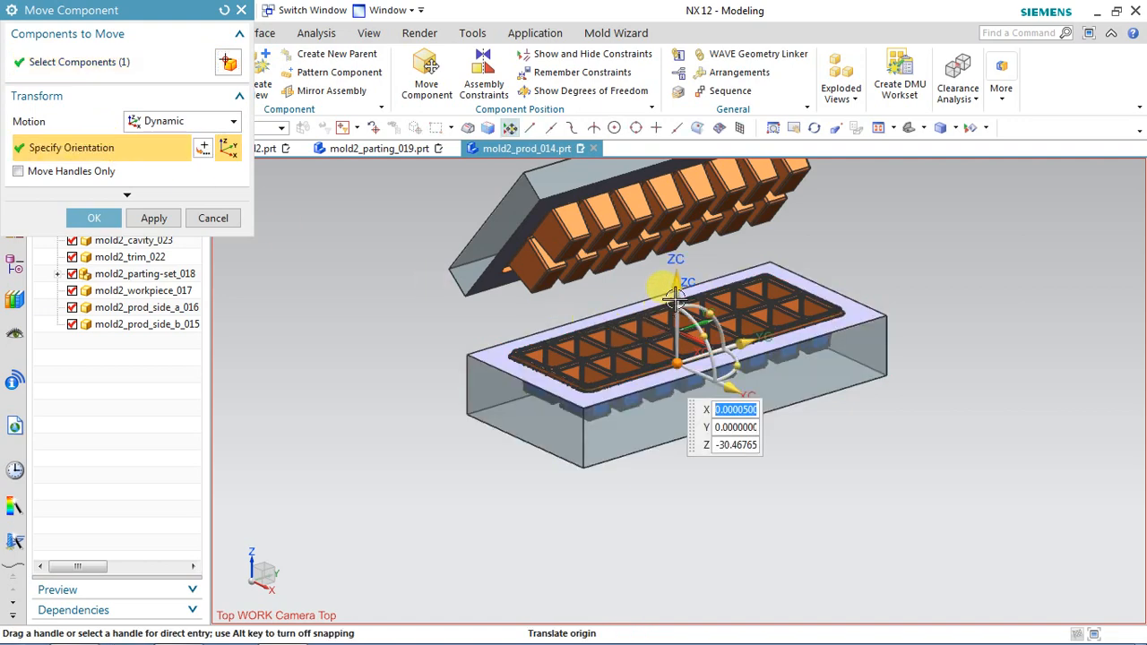
left_click_drag(682, 282, 682, 391)
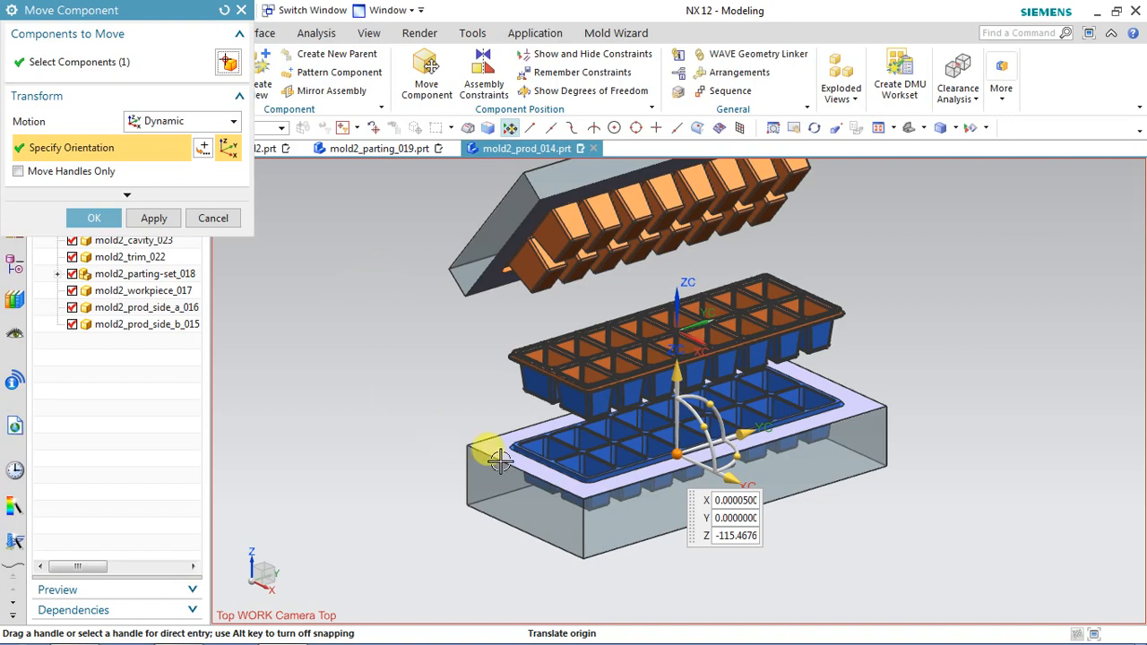
mouse_move(867, 384)
middle_mouse_down()
mouse_move(829, 359)
mouse_move(770, 381)
mouse_move(782, 421)
mouse_move(818, 390)
mouse_move(853, 389)
mouse_move(863, 403)
mouse_move(852, 401)
middle_mouse_up()
mouse_move(850, 401)
middle_mouse_down()
mouse_move(860, 403)
mouse_move(852, 394)
middle_mouse_up()
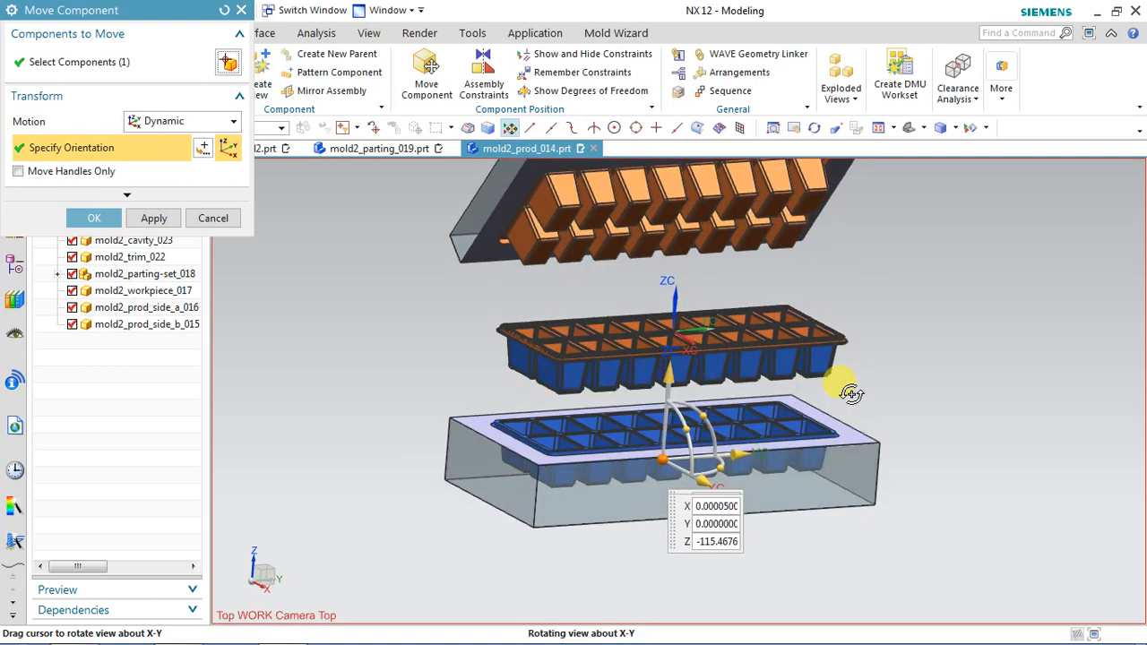